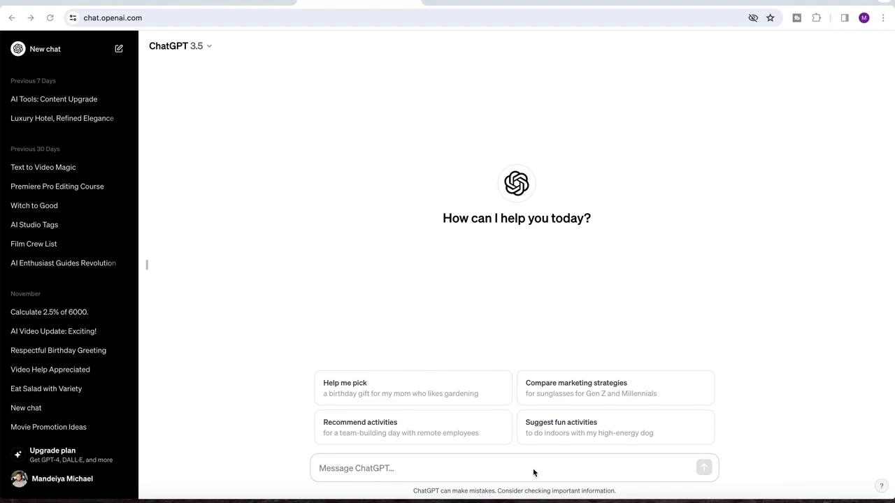
- Ask ChatGPT for 20 YouTube cooking channel video topics and read through the numbered list
text(Write for me 20 video)
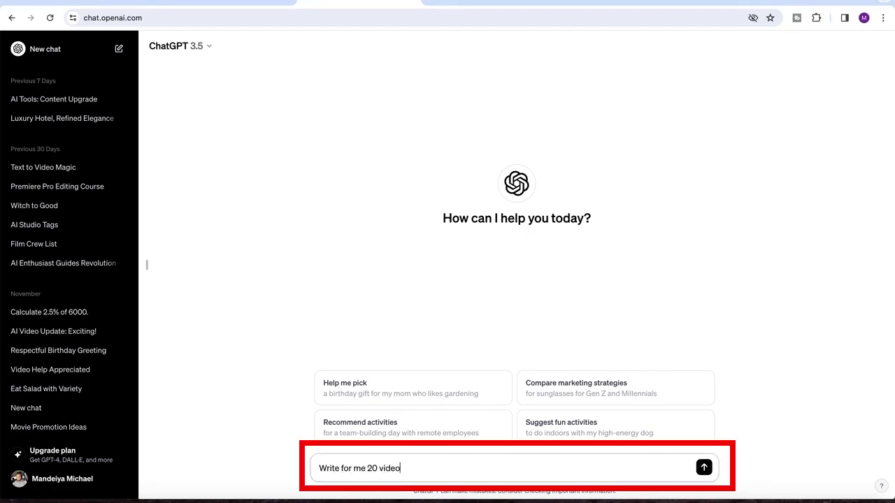
text( topics for)
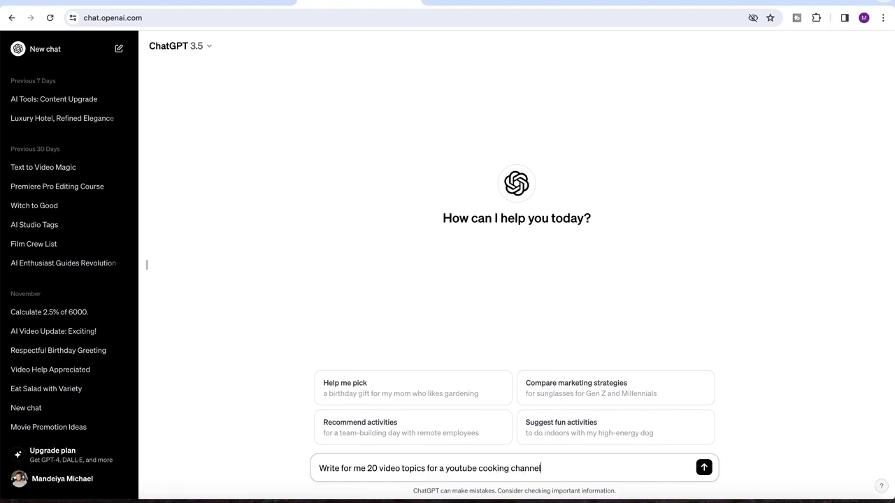
text( a youtube cooking channel)
click(704, 468)
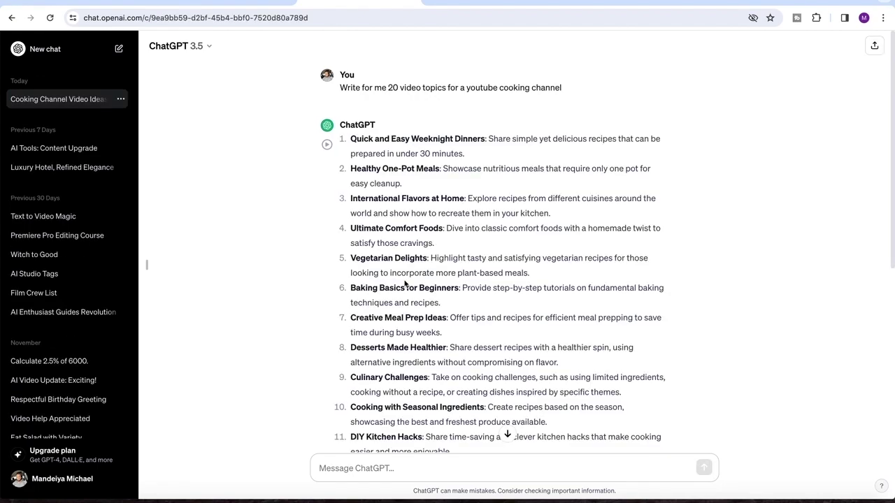
scroll(404, 282, down, 3)
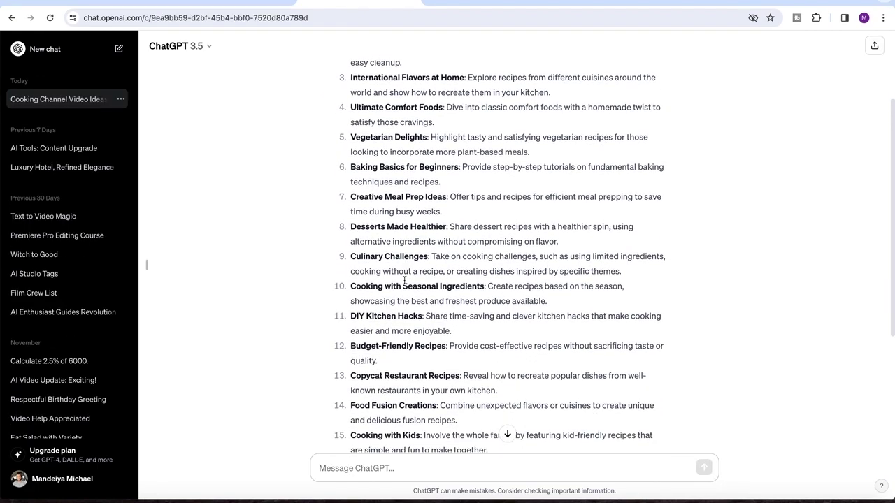
scroll(404, 281, up, 3)
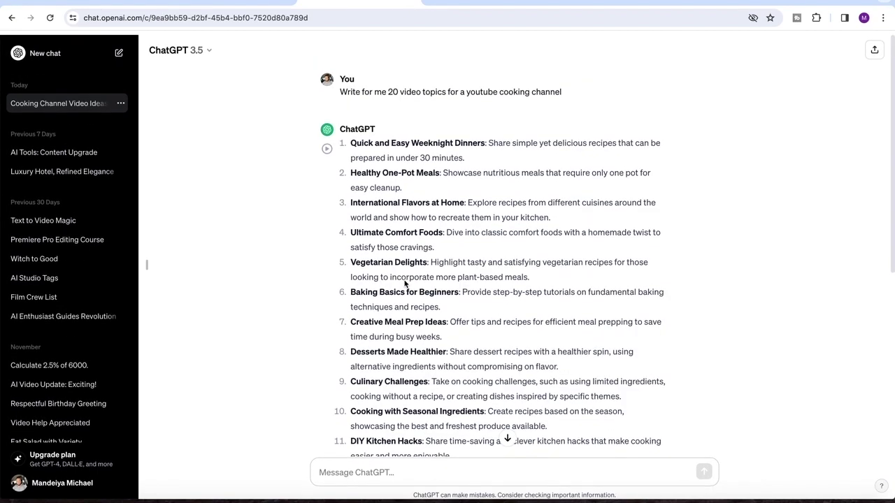
scroll(404, 282, down, 1)
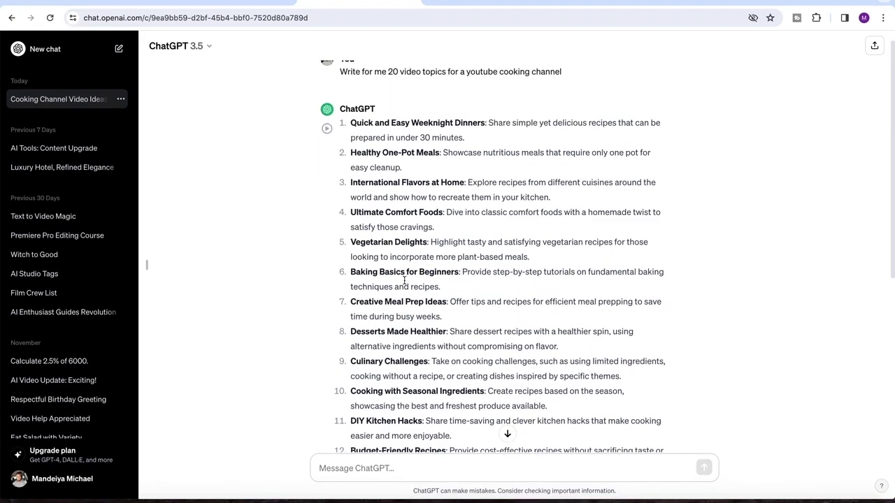
scroll(404, 283, down, 3)
scroll(404, 283, down, 3)
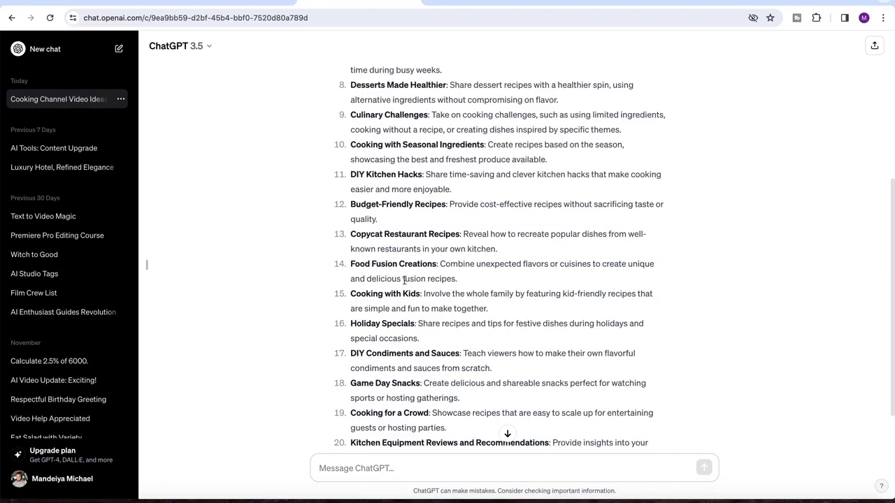
scroll(405, 280, up, 8)
scroll(404, 281, down, 6)
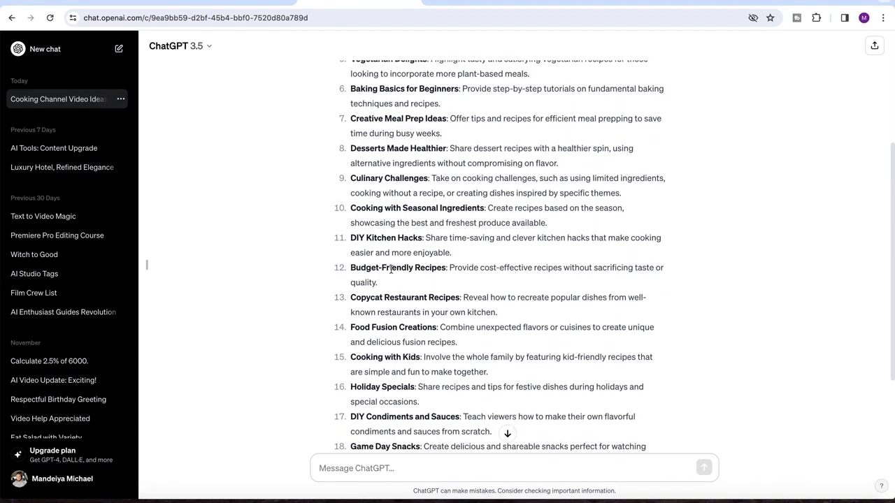
- Search YouTube for 'how to make continental jollof rice' and browse the video results
scroll(390, 269, down, 3)
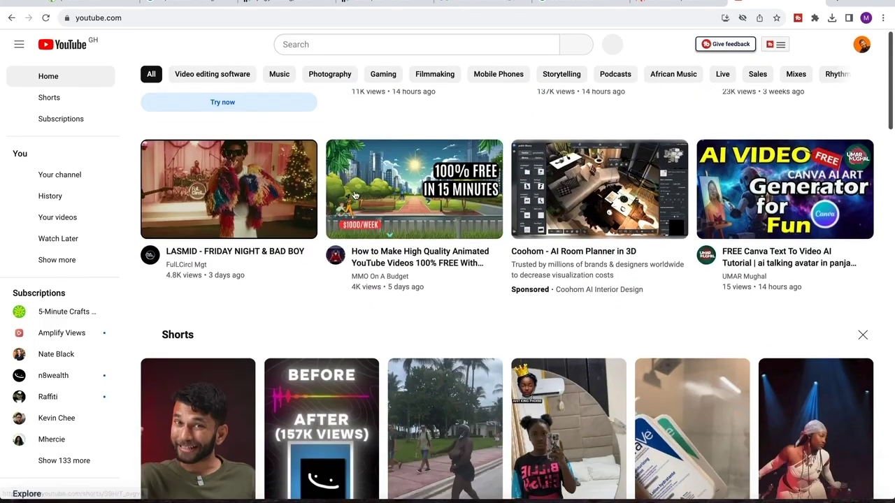
scroll(354, 195, down, 5)
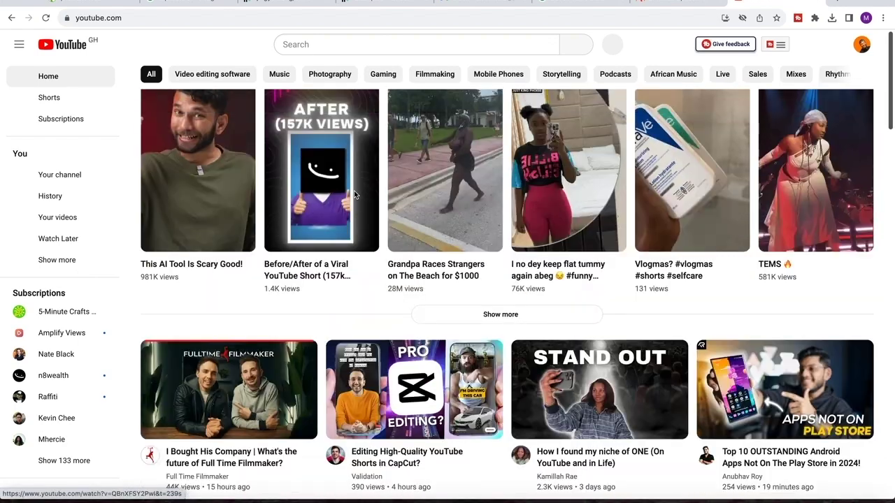
scroll(355, 195, down, 8)
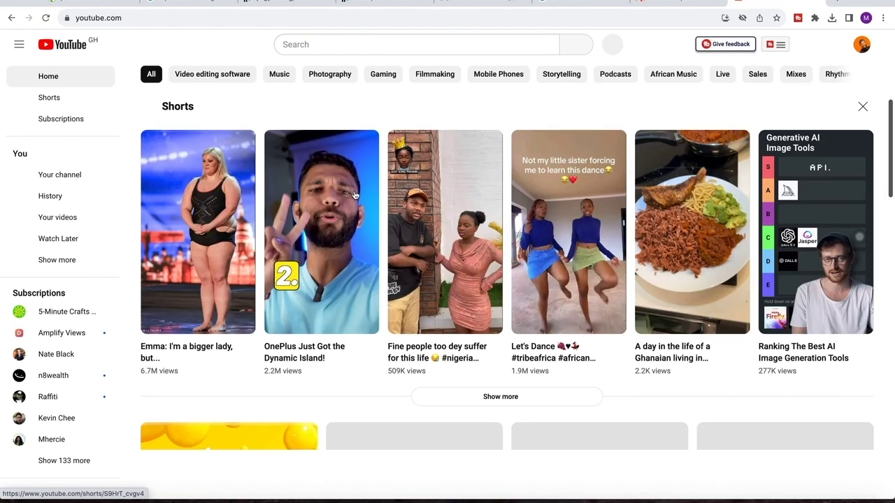
scroll(354, 195, down, 5)
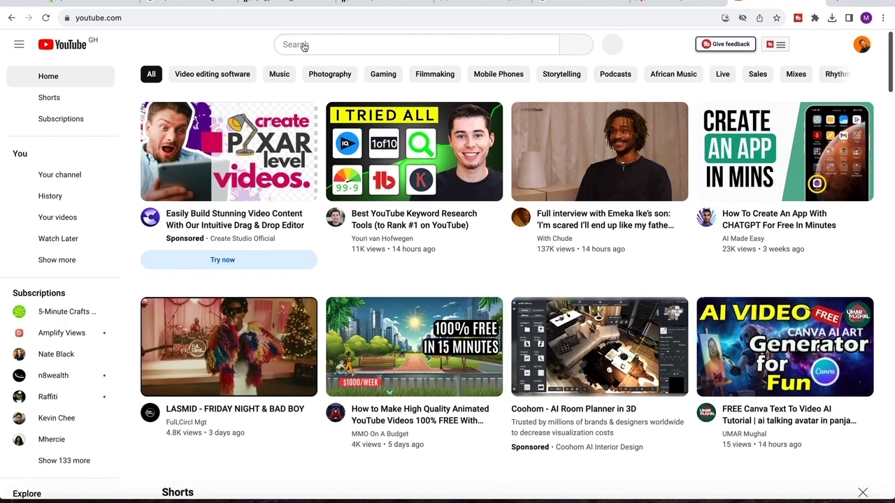
click(304, 45)
text(How to make contin)
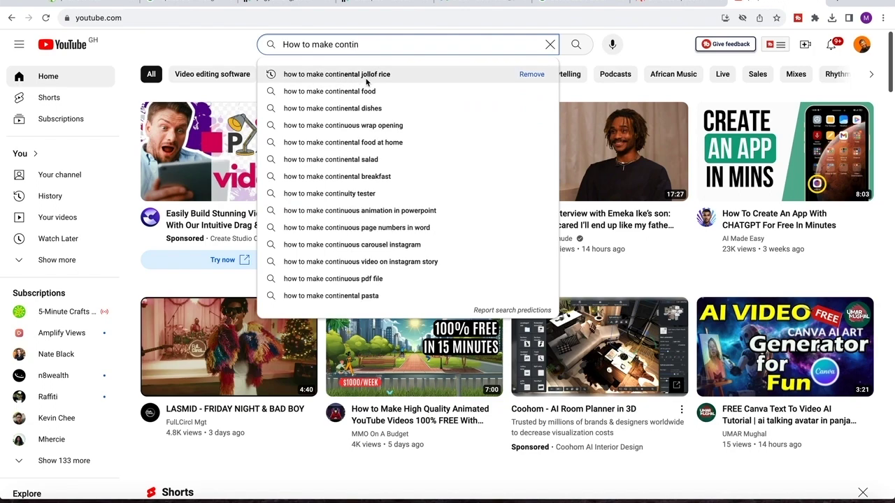
click(366, 76)
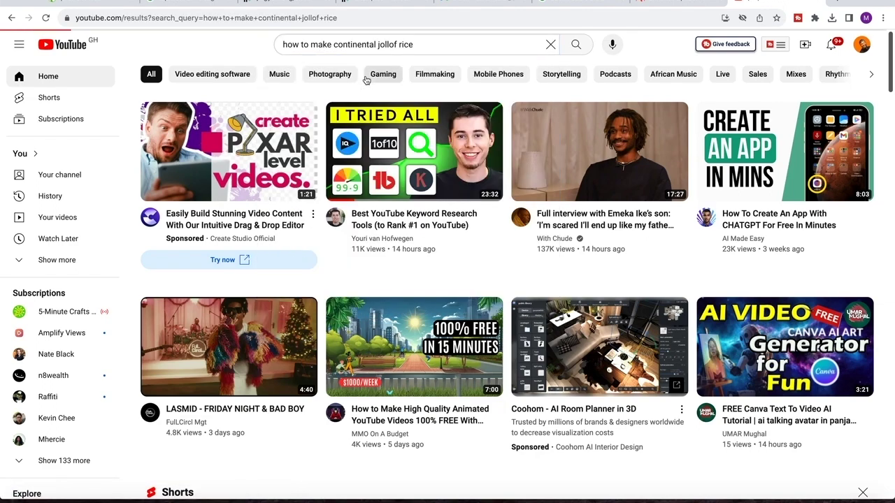
scroll(424, 240, down, 3)
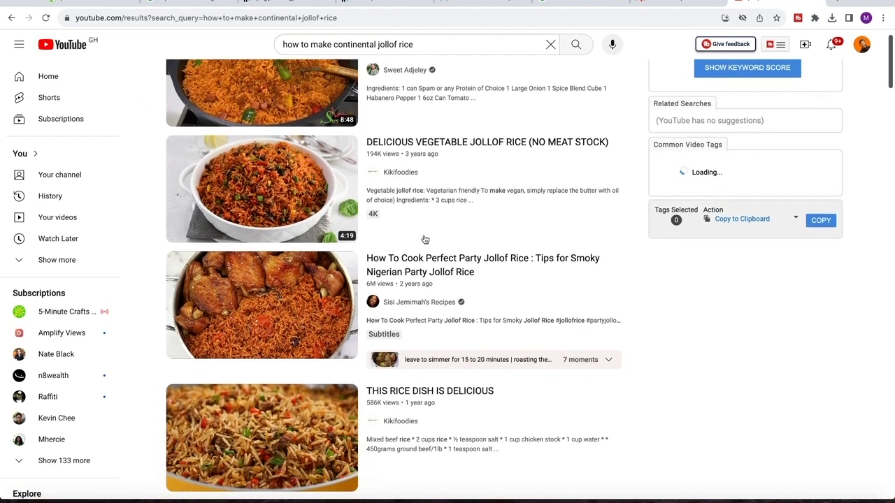
scroll(424, 239, down, 2)
scroll(425, 240, up, 3)
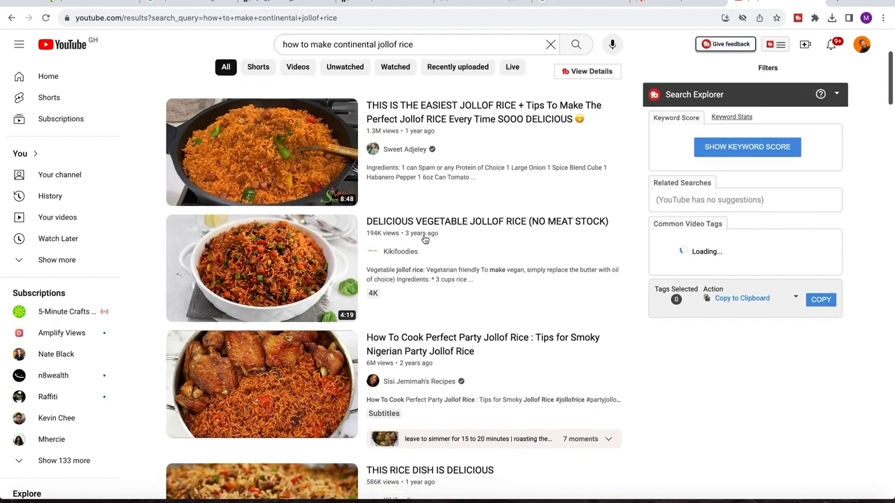
scroll(425, 239, down, 5)
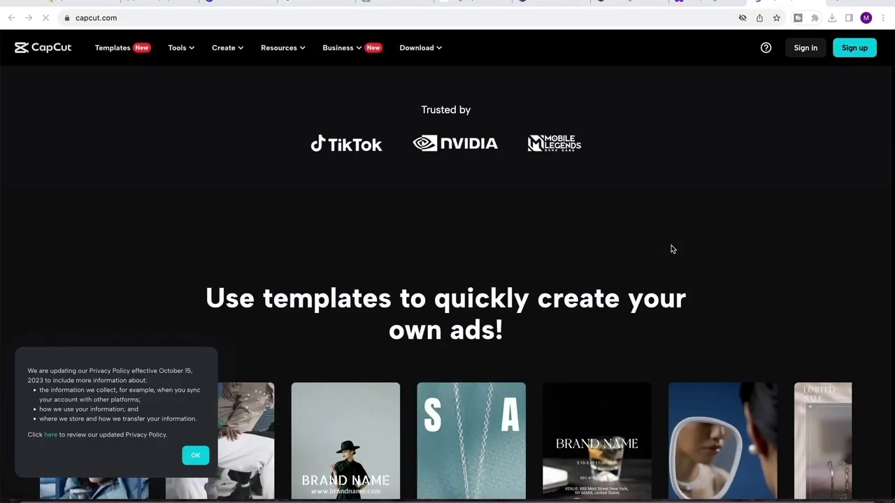
scroll(671, 250, down, 1)
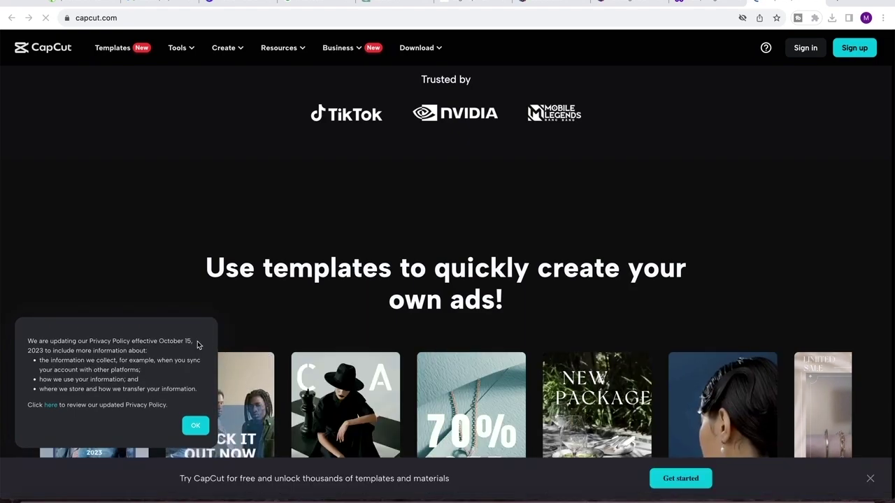
- Accept the capcut.com privacy notice and browse the ad template examples
click(197, 426)
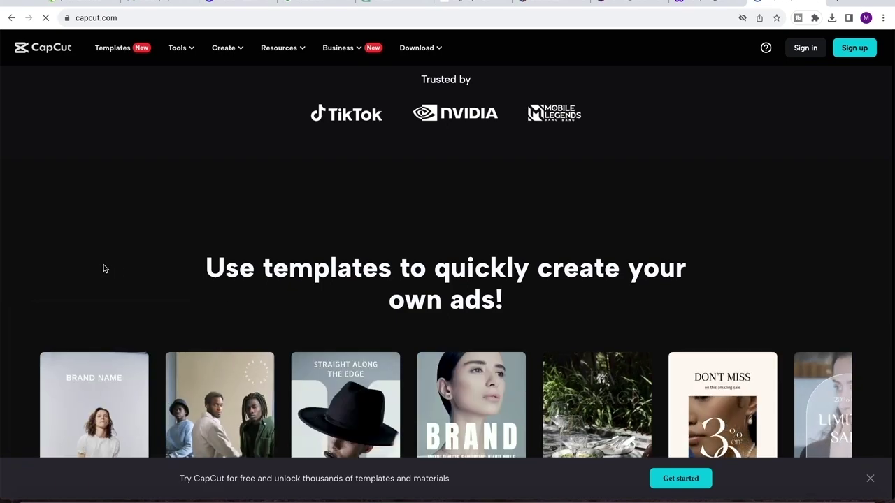
scroll(540, 368, down, 5)
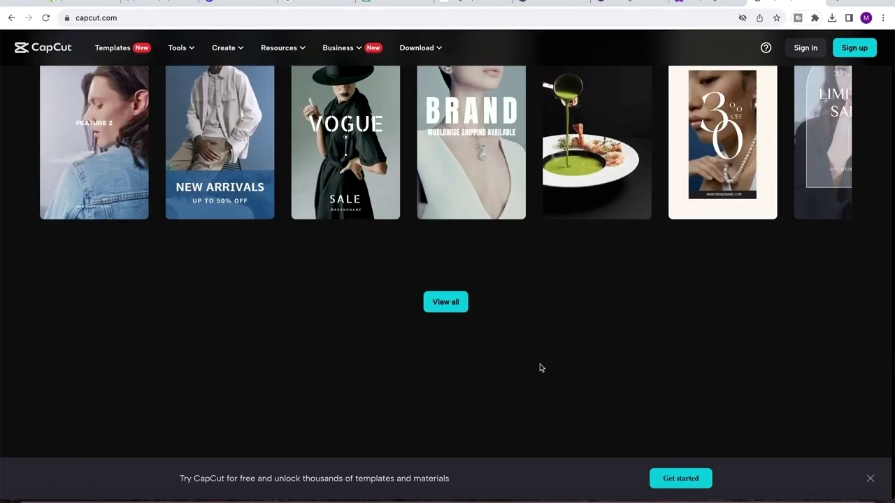
scroll(540, 368, up, 4)
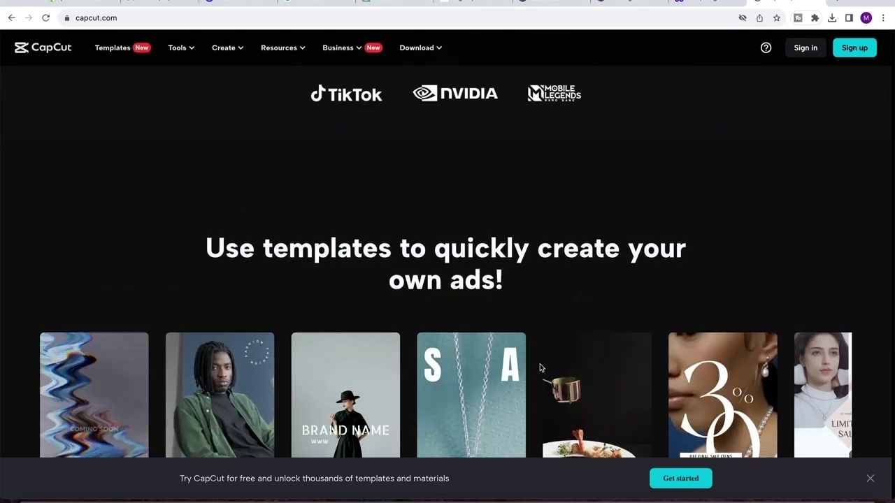
scroll(540, 366, up, 2)
scroll(540, 366, down, 5)
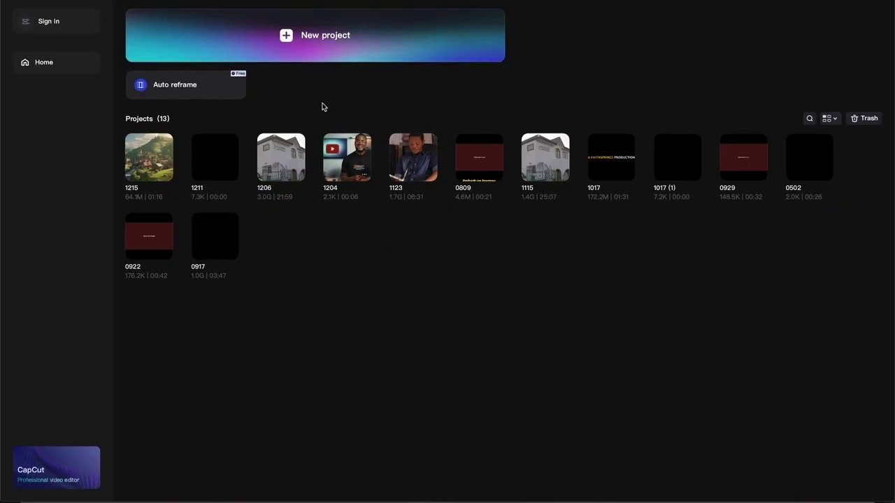
- Start a new blank CapCut project, 1225, from the home screen
click(300, 44)
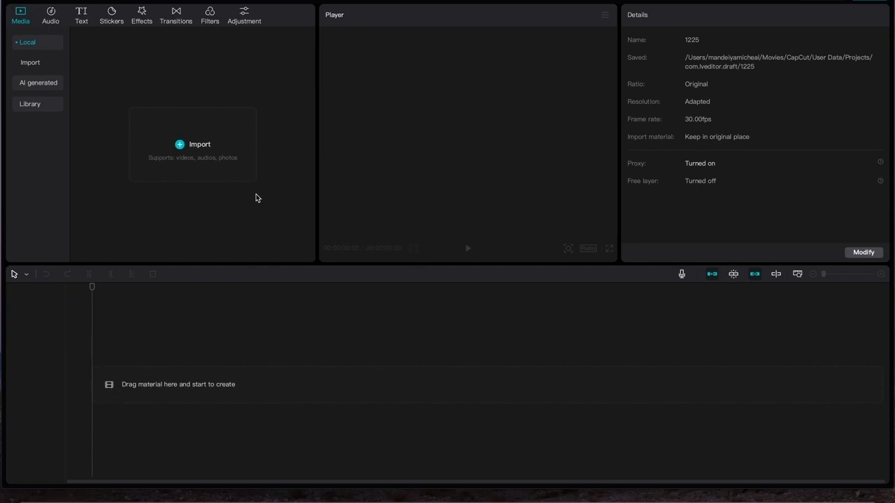
- Import the TALKING HEAD folder into the Media panel
click(180, 147)
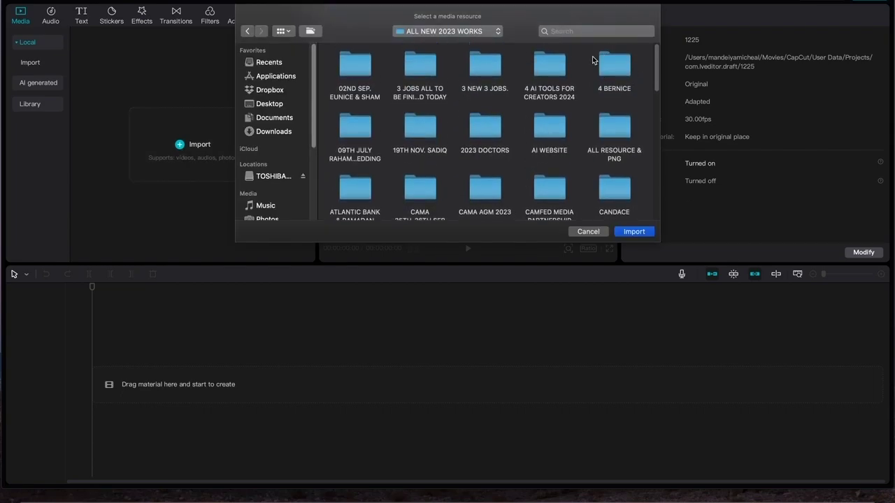
double_click(556, 67)
click(530, 58)
key(Return)
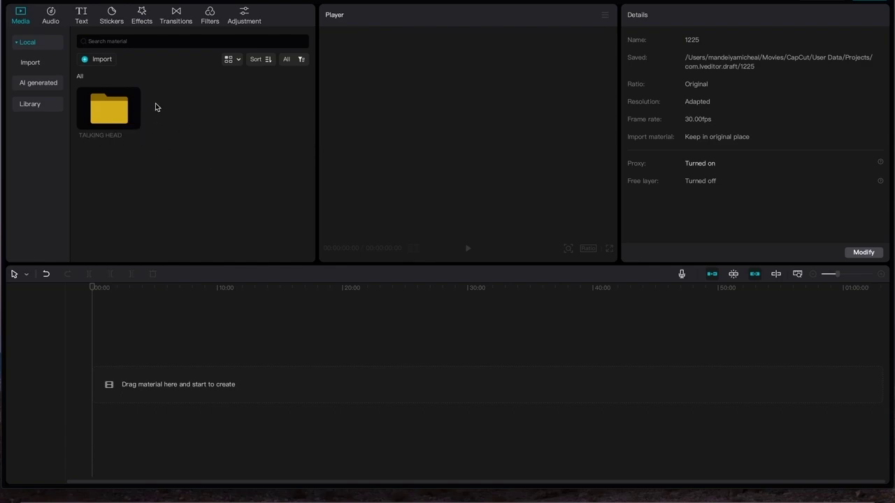
- Open the TALKING HEAD folder and put MVI_8733.MOV on the timeline
mouse_move(117, 128)
double_click(110, 113)
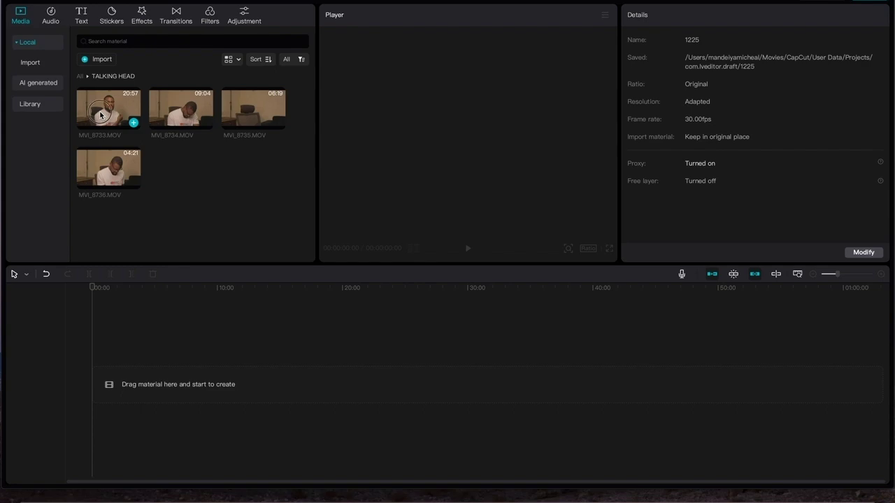
drag(104, 117, 93, 386)
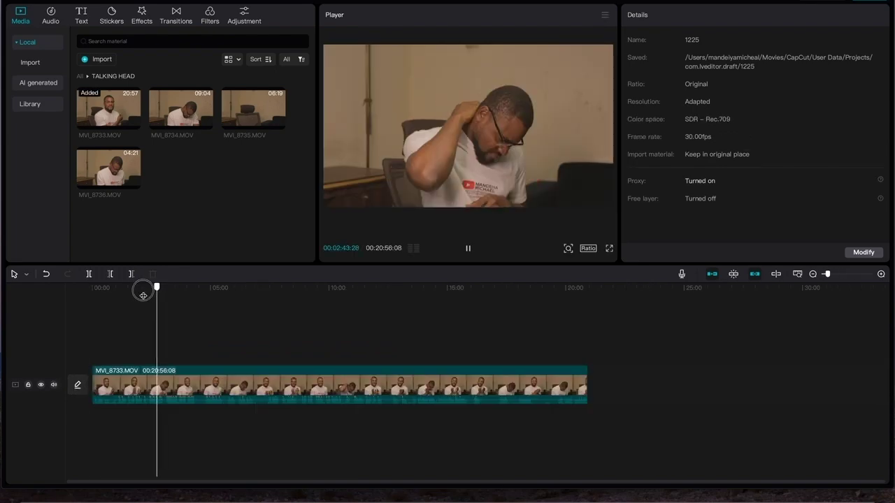
- Scrub the MVI_8733 clip forward to preview it around 5:06
drag(143, 296, 10, 274)
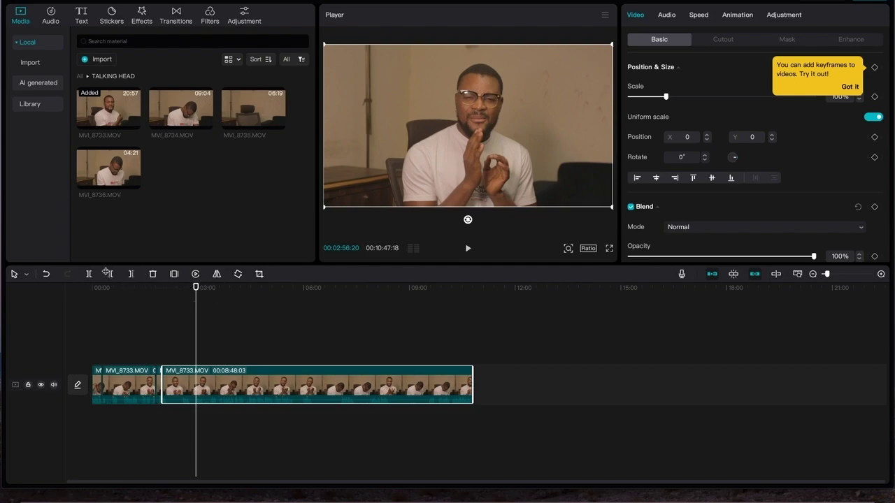
- Split MVI_8733 around 02:56 and 03:16 and delete the unwanted opening portion
click(90, 273)
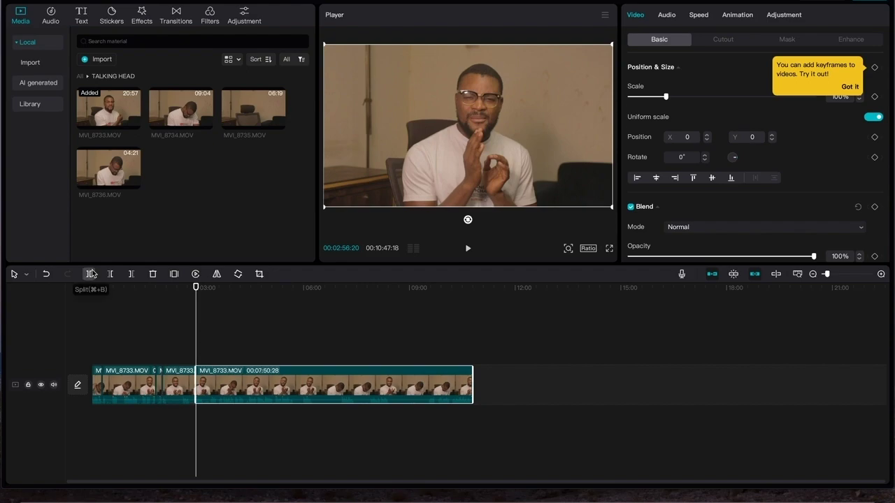
mouse_move(195, 287)
mouse_down()
mouse_move(207, 288)
mouse_move(200, 292)
mouse_up()
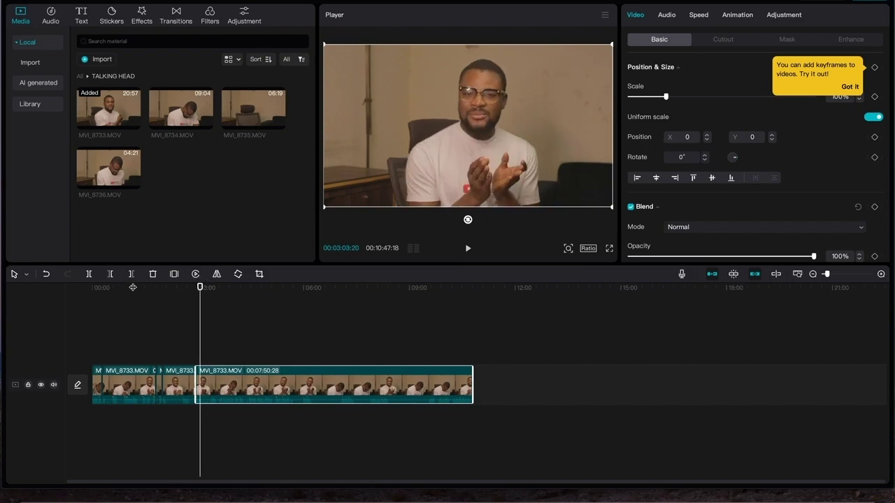
click(89, 276)
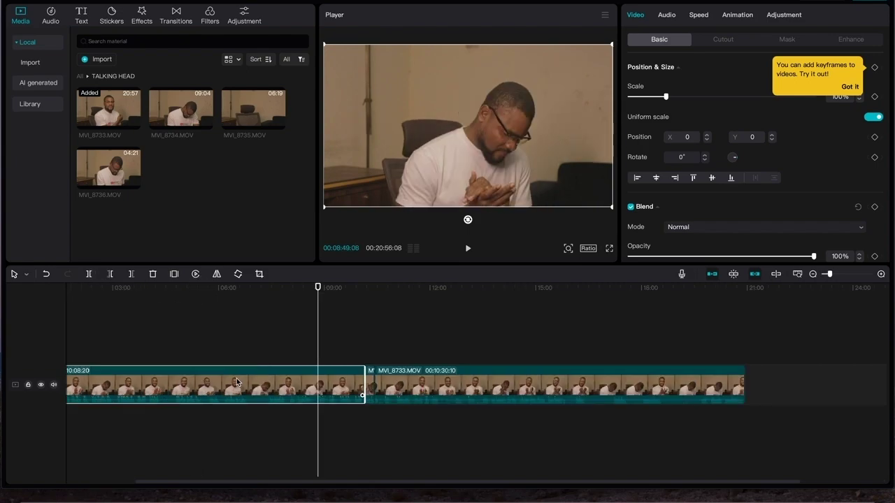
key(Delete)
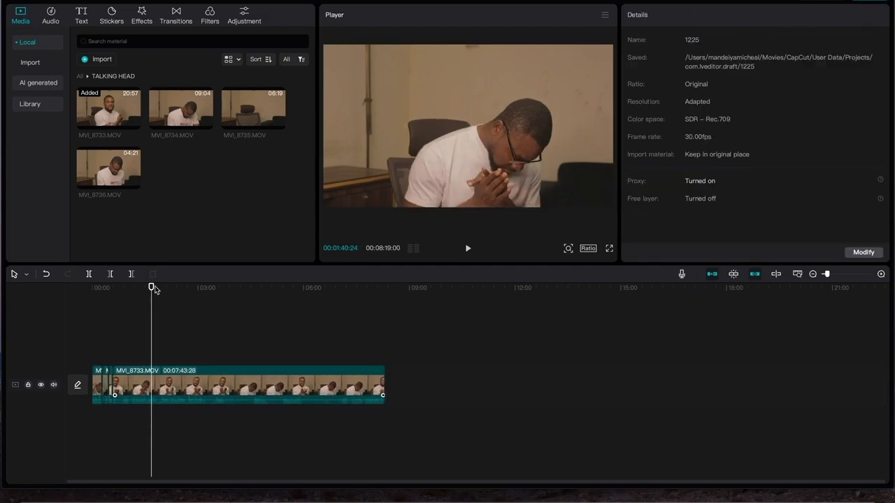
- Cut at 02:23 and 02:04, then delete the unwanted piece and the remaining long MVI_8733 piece
drag(152, 287, 176, 288)
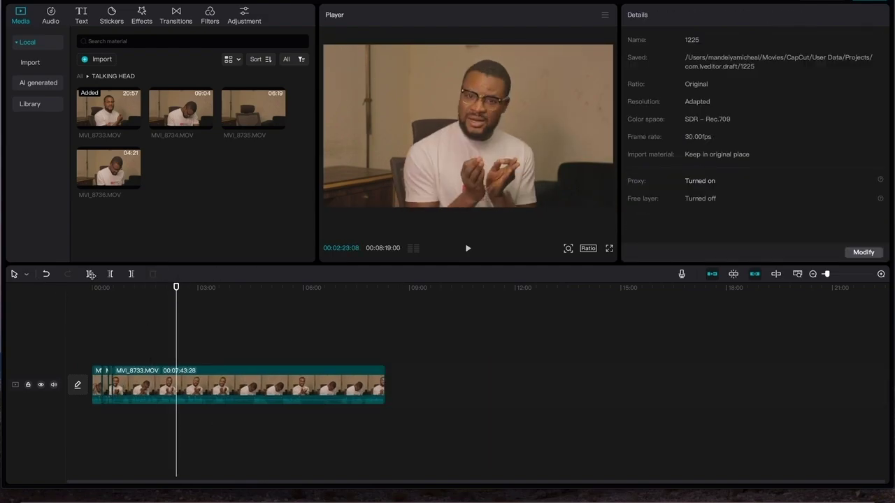
click(89, 274)
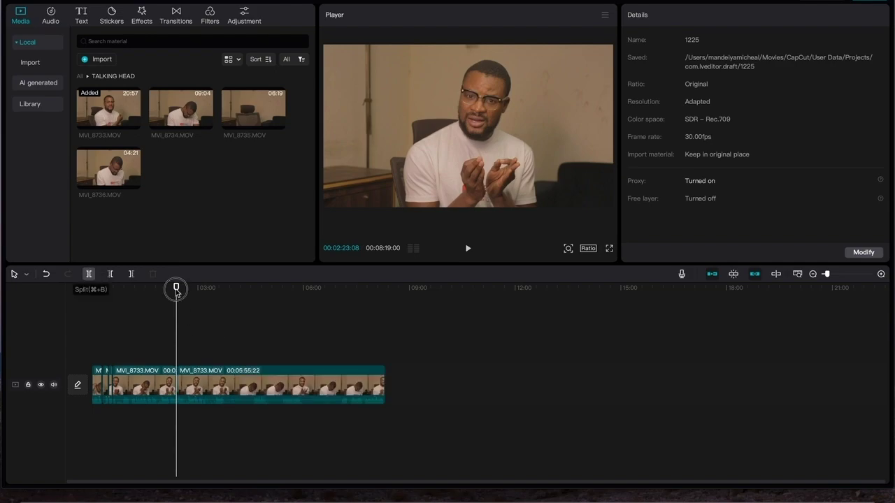
mouse_move(176, 289)
mouse_down()
mouse_move(188, 293)
mouse_move(165, 286)
mouse_up()
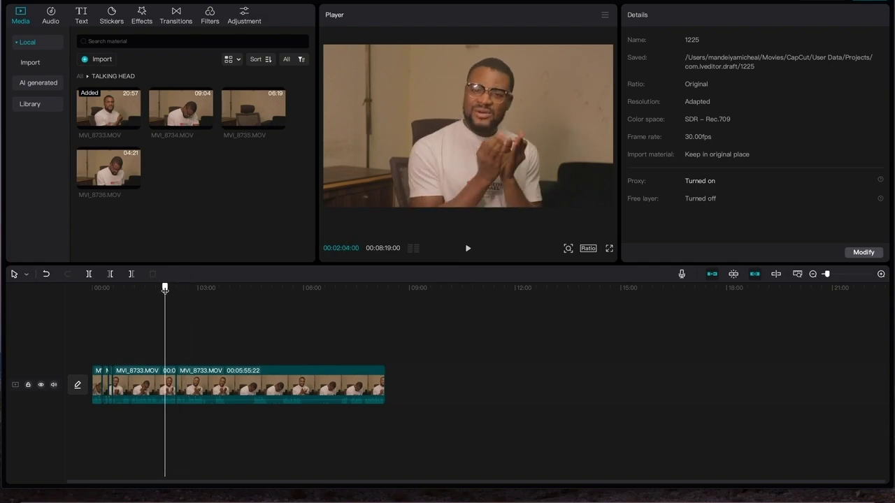
click(89, 274)
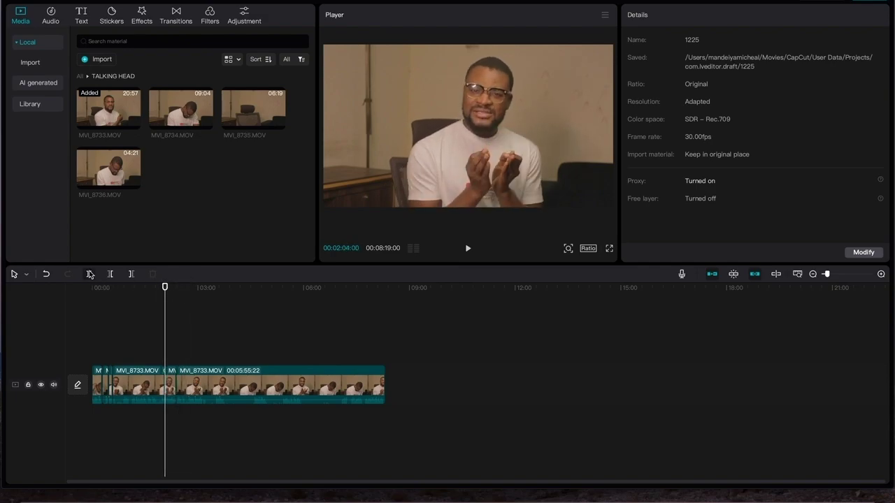
click(152, 388)
key(Delete)
drag(126, 290, 141, 302)
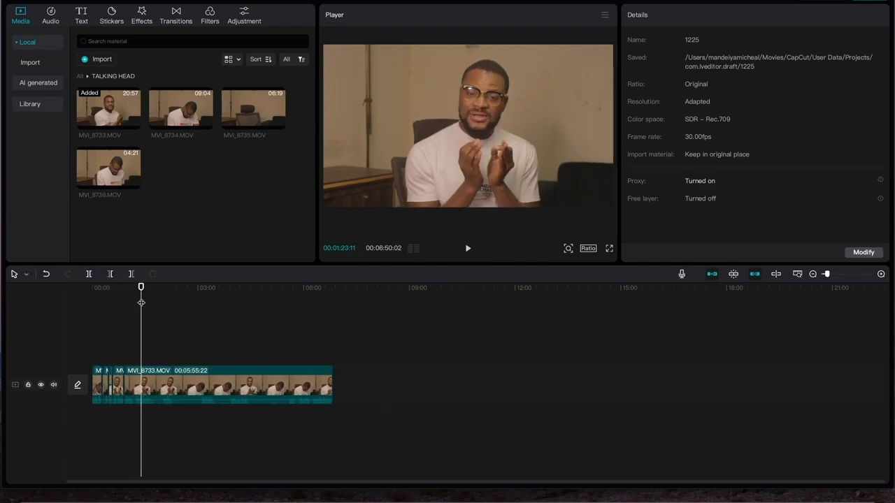
click(228, 374)
key(Delete)
- Add TAKE 1 FOR TEST.mp4 to the start of the emptied timeline
drag(123, 288, 96, 287)
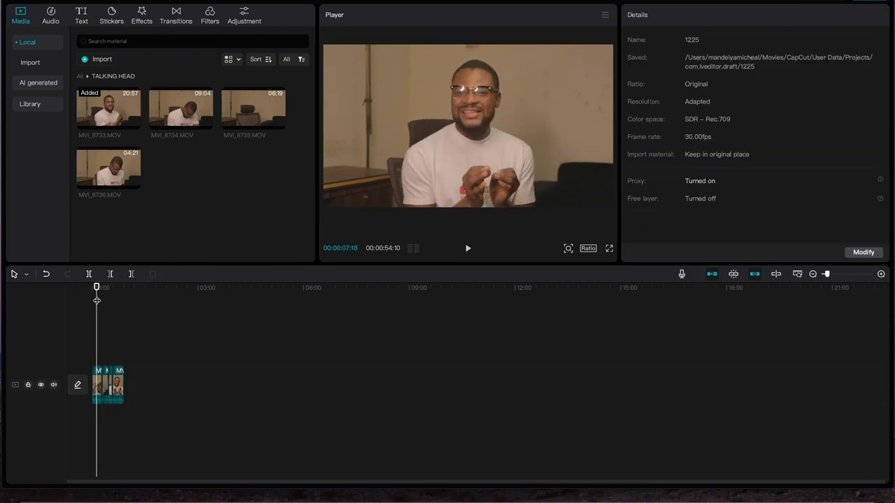
click(183, 110)
drag(199, 207, 182, 373)
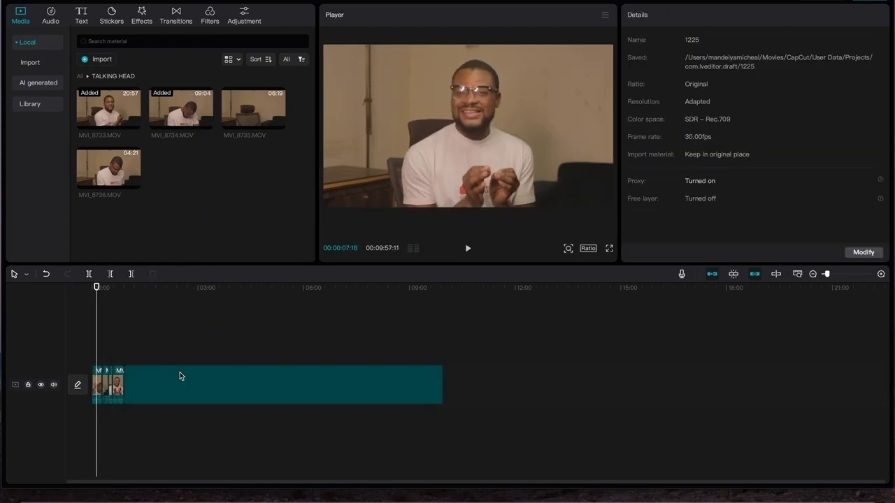
click(191, 287)
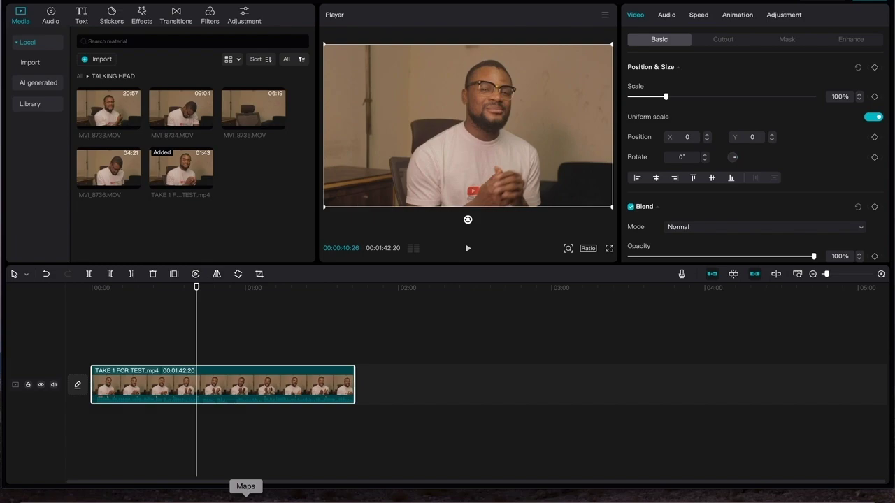
- Place the Life category's Red Tea filter, strength 100, above the opening of TAKE 1 FOR TEST.mp4
click(160, 305)
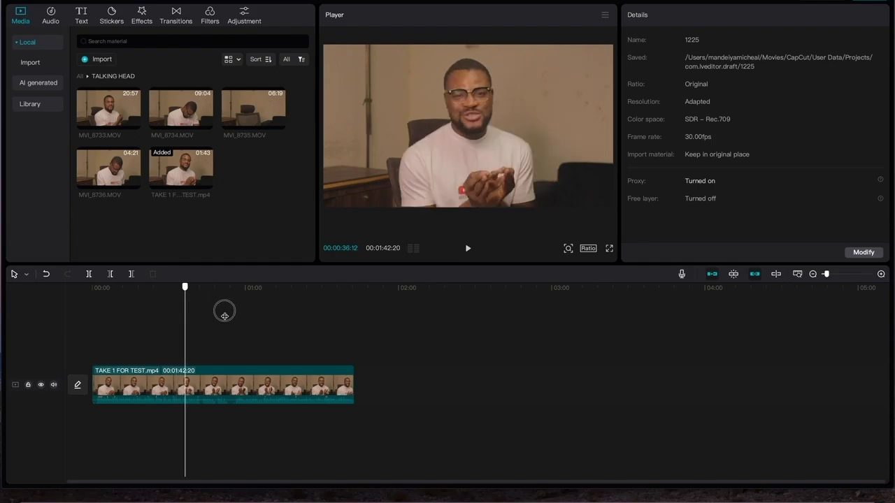
click(168, 314)
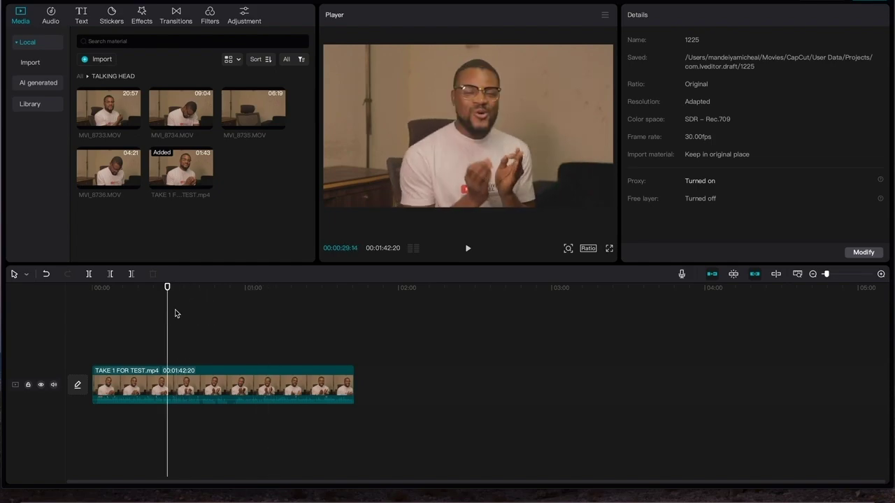
click(180, 301)
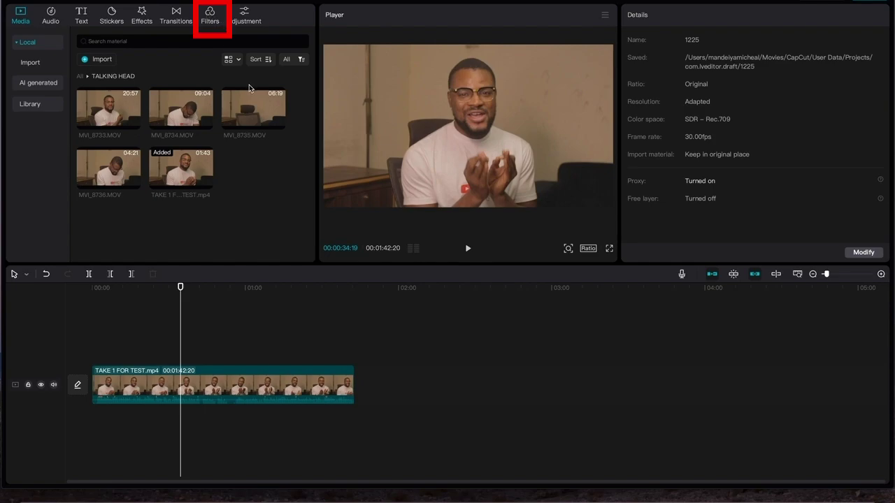
click(210, 14)
scroll(218, 116, up, 2)
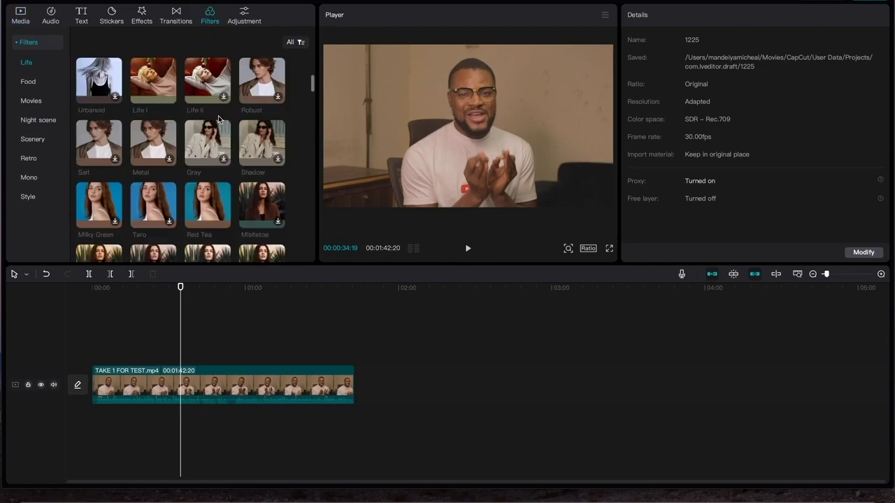
scroll(218, 116, down, 3)
scroll(218, 118, down, 3)
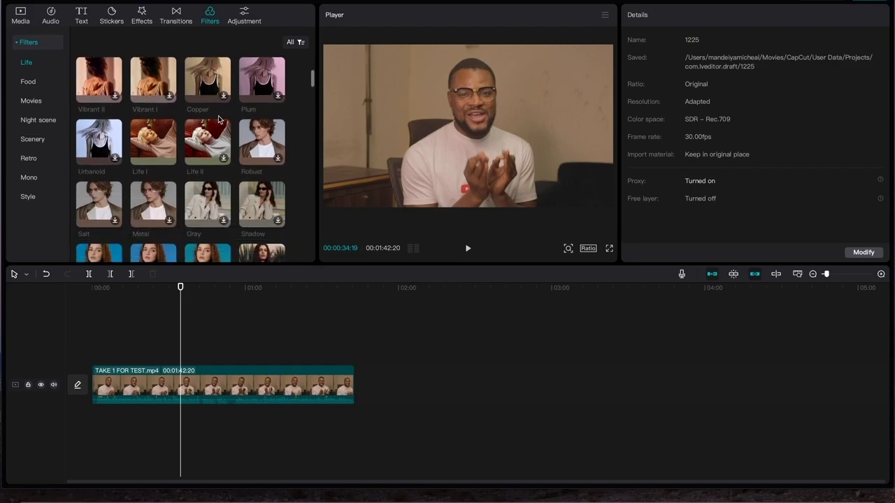
drag(181, 287, 160, 295)
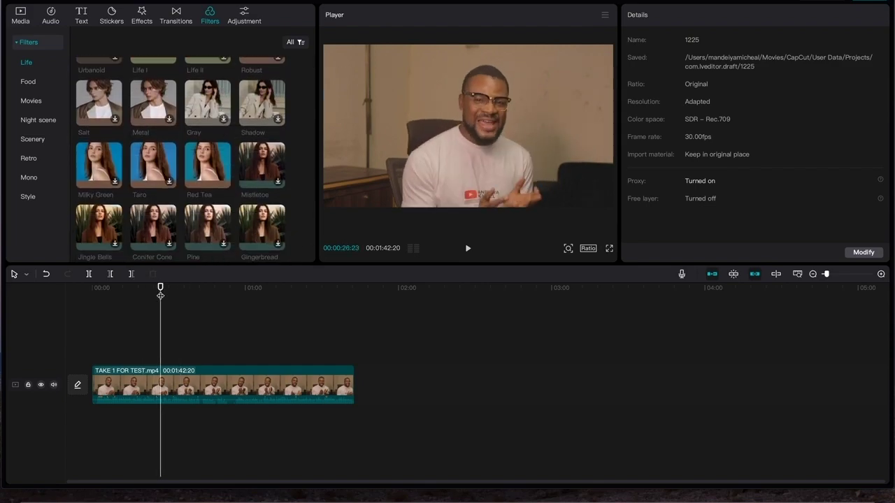
drag(160, 295, 108, 294)
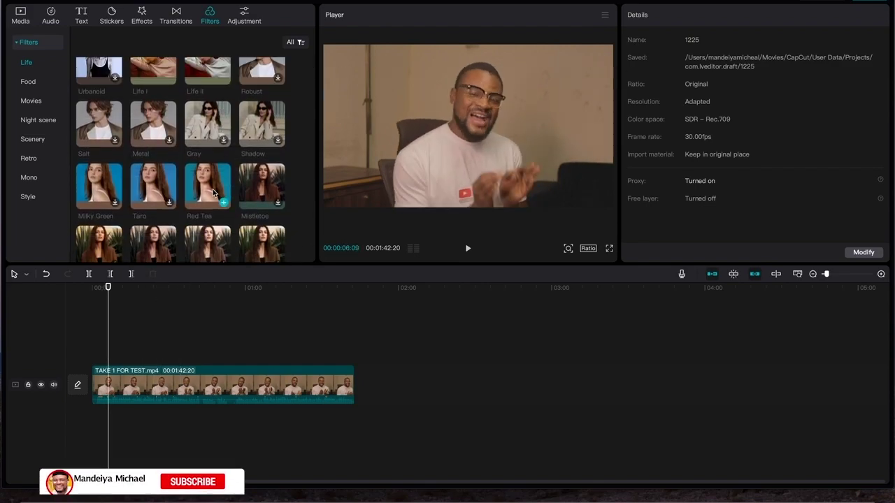
scroll(209, 210, up, 1)
drag(210, 210, 224, 376)
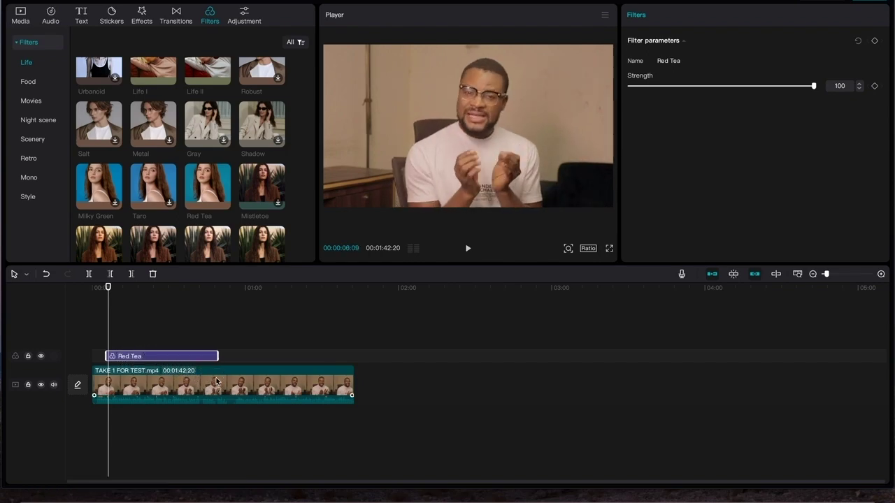
- Move the Red Tea filter to the clip's start, lower its strength to about 51, and shorten it
click(129, 357)
drag(130, 356, 117, 357)
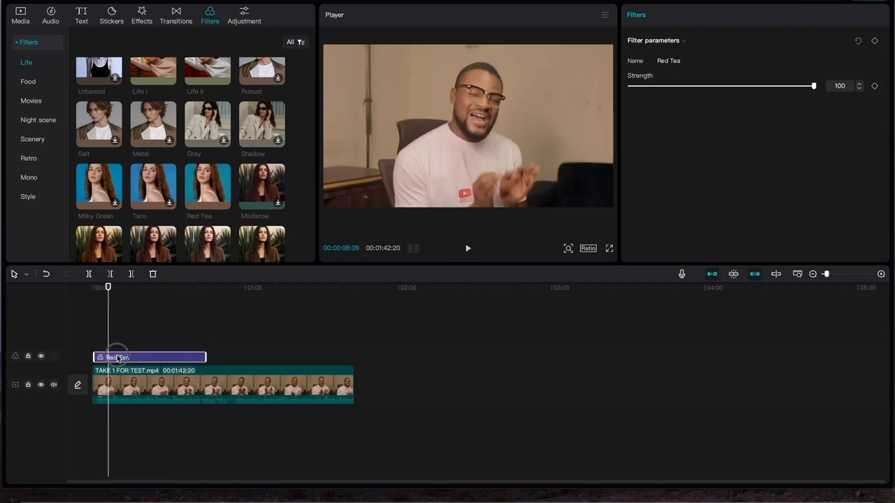
drag(813, 86, 810, 88)
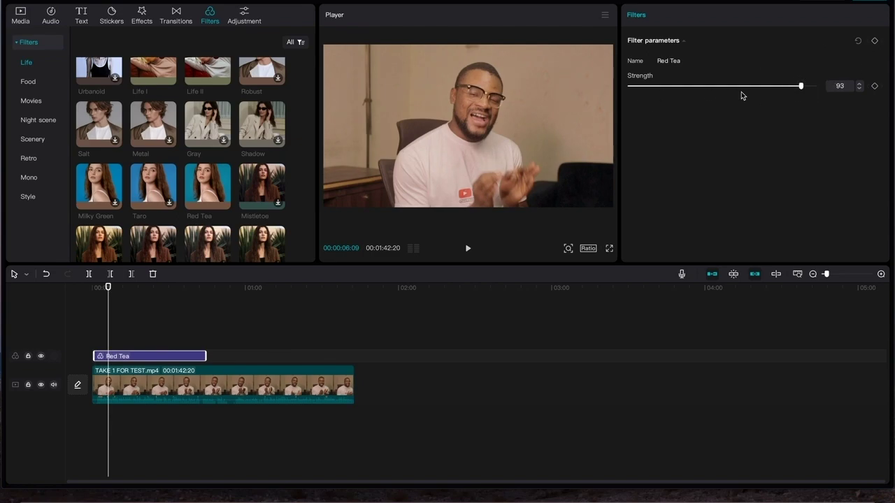
drag(743, 95, 724, 100)
drag(206, 358, 178, 360)
drag(724, 86, 713, 86)
- Adjust the TAKE 1 clip's Basic colour sliders under Adjustment
click(559, 105)
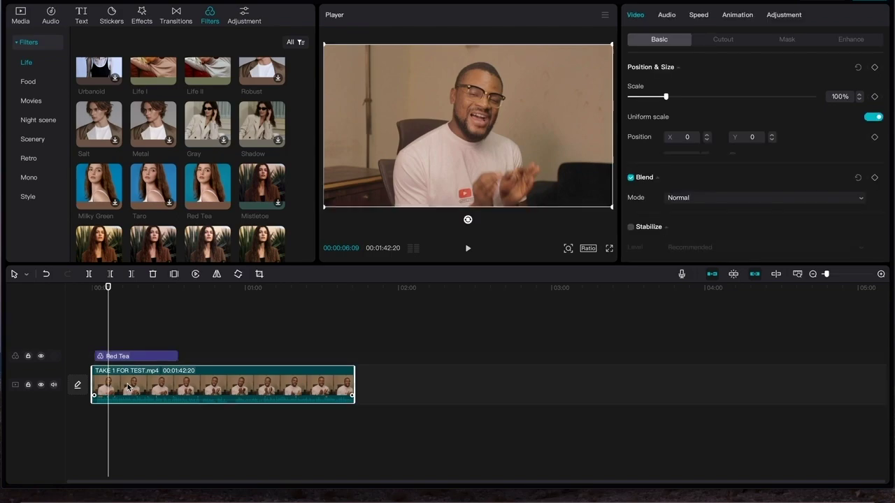
click(784, 15)
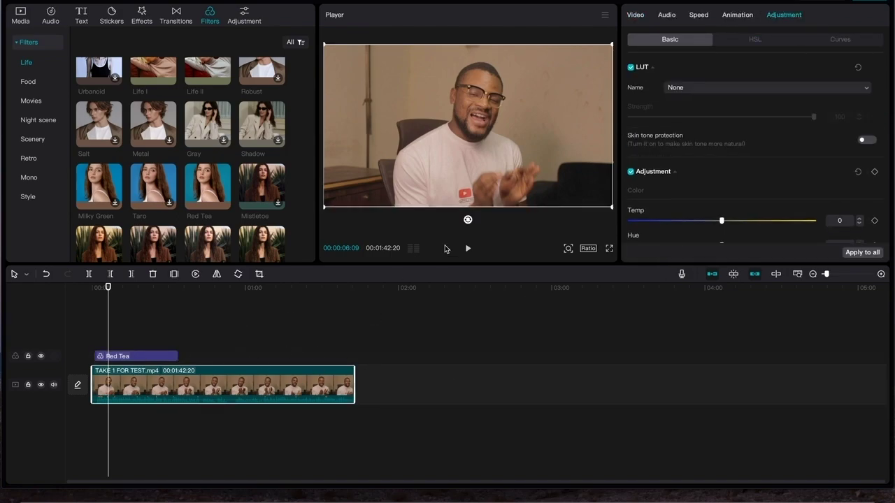
scroll(799, 162, down, 2)
scroll(759, 126, down, 4)
drag(722, 196, 745, 195)
scroll(720, 161, down, 2)
scroll(724, 146, down, 1)
drag(721, 154, 705, 142)
scroll(728, 201, up, 5)
scroll(728, 201, down, 3)
drag(721, 179, 711, 179)
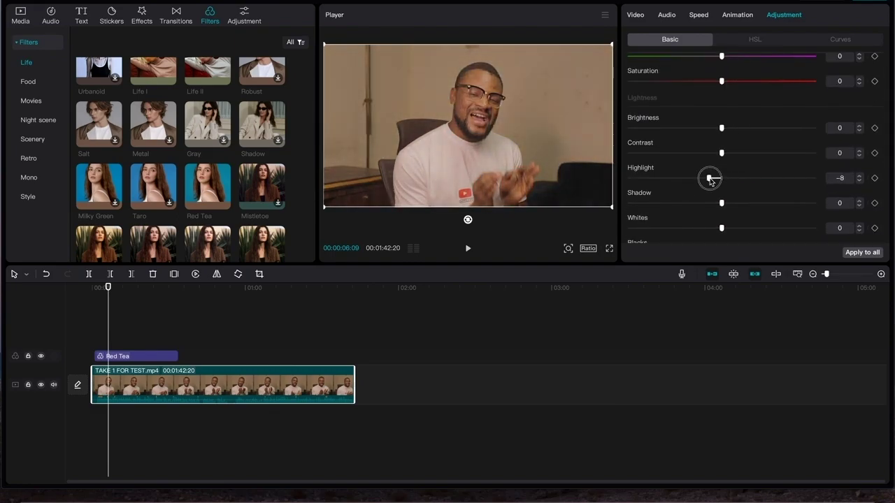
scroll(641, 194, up, 4)
- Recheck the Red Tea filter, then fine-tune the clip's colour, cooling Temp to -6
click(148, 359)
click(168, 386)
scroll(751, 115, down, 3)
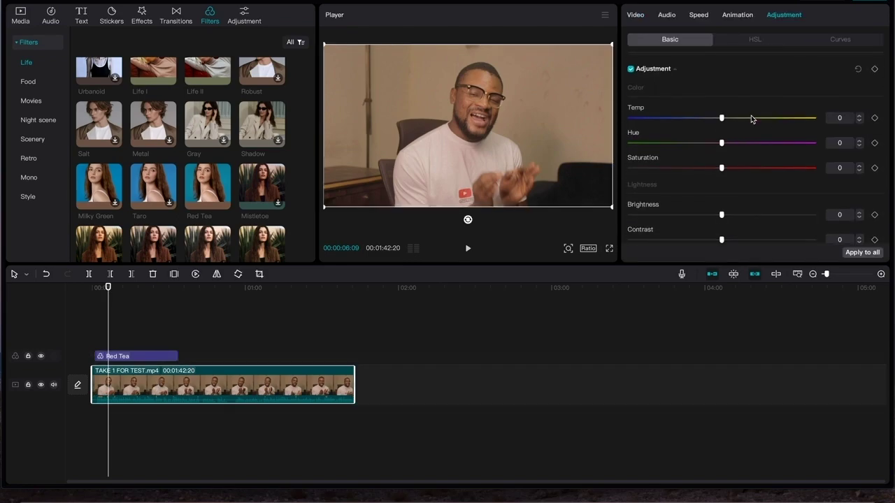
scroll(727, 140, up, 2)
drag(722, 77, 712, 97)
scroll(710, 91, up, 1)
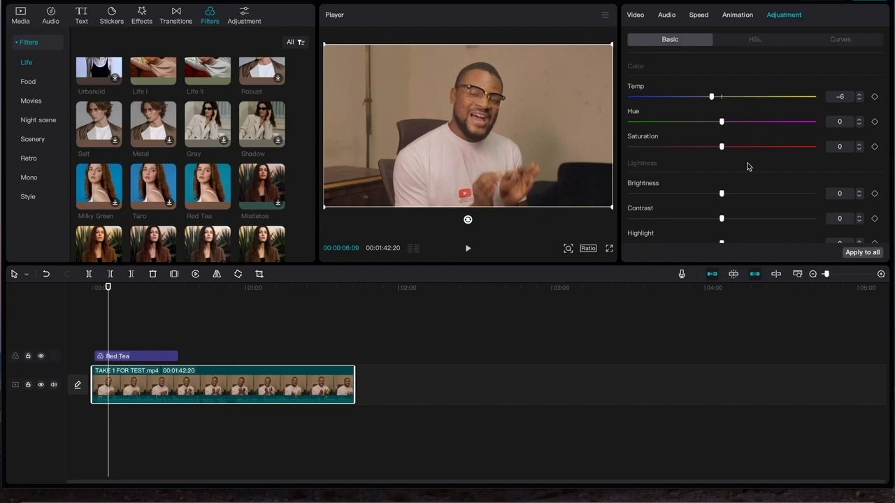
scroll(734, 165, down, 3)
drag(723, 162, 735, 162)
scroll(725, 174, down, 5)
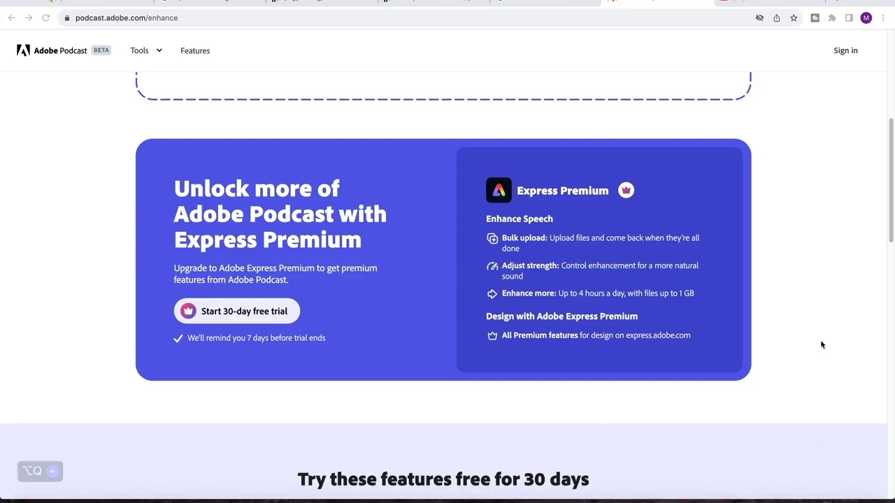
scroll(820, 340, up, 5)
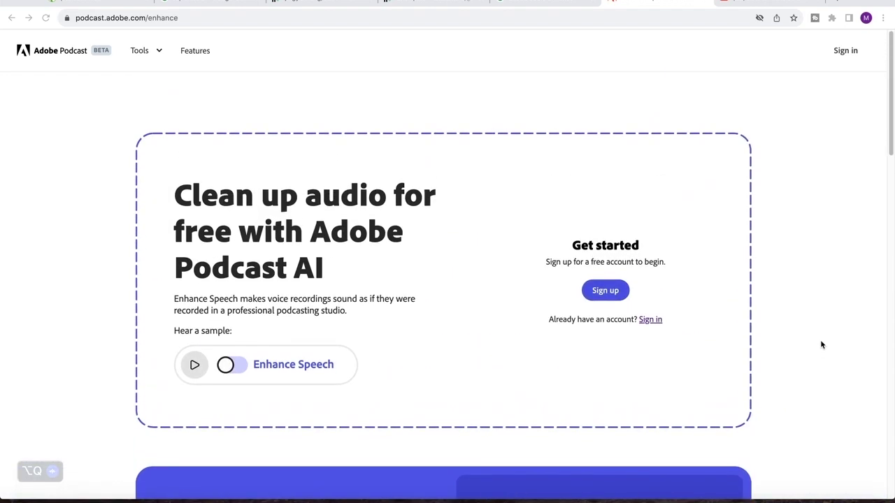
scroll(821, 371, up, 2)
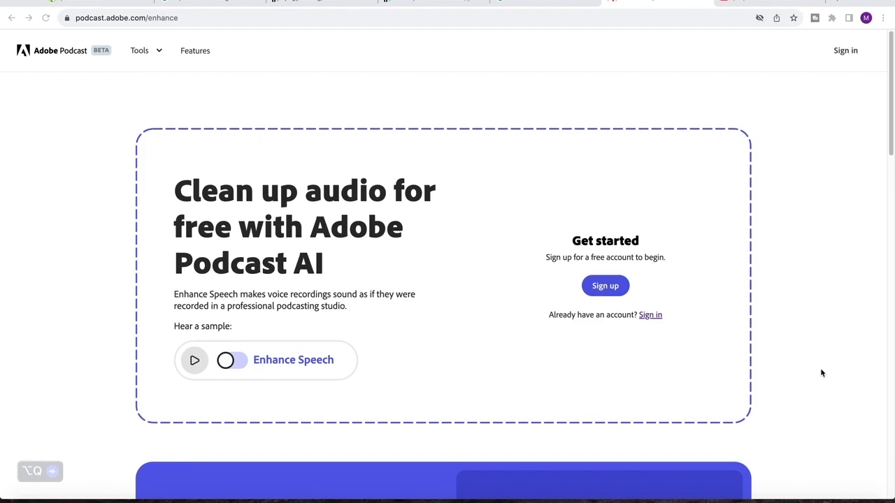
scroll(821, 370, down, 5)
scroll(724, 224, down, 5)
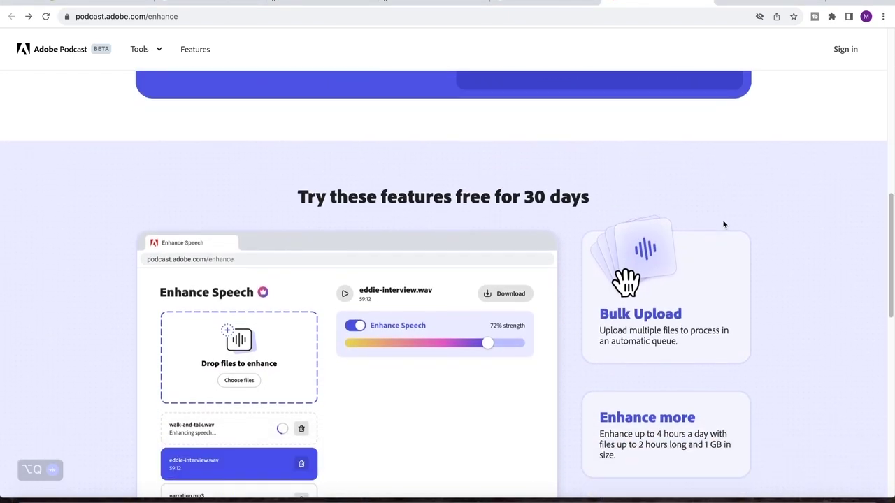
scroll(724, 225, up, 6)
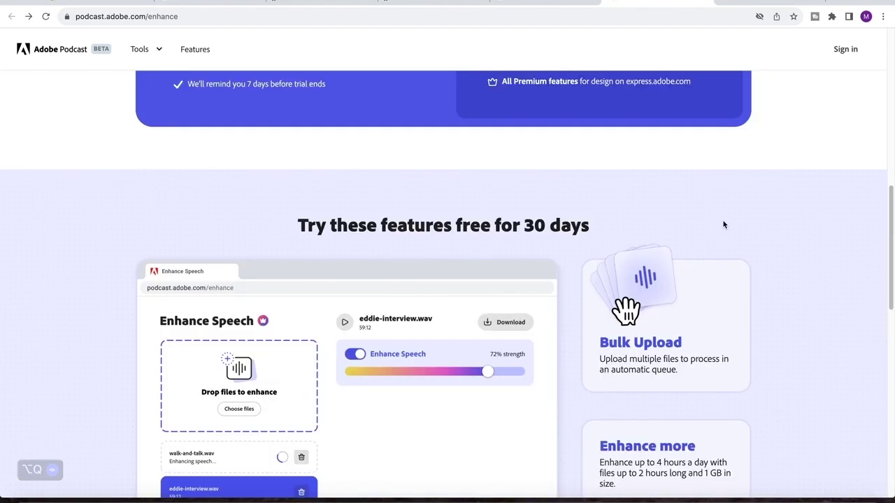
scroll(724, 225, up, 5)
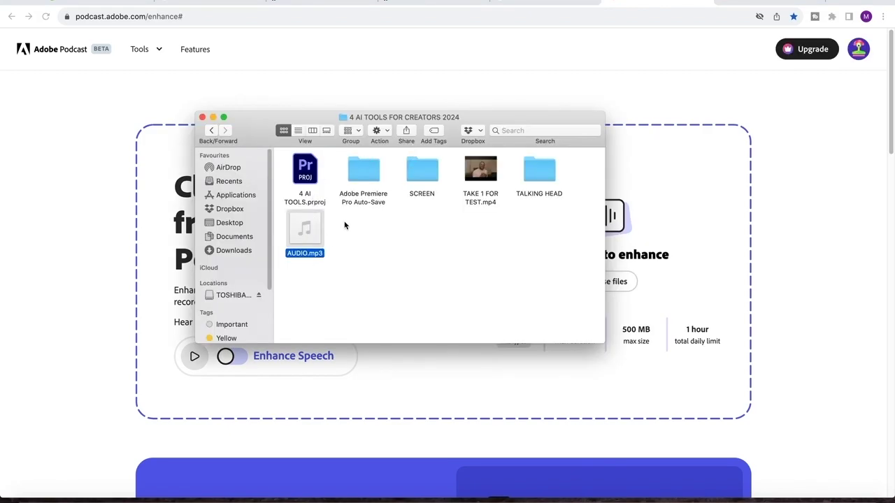
- Drop AUDIO.mp3 from Finder onto Adobe Podcast's 'Drop files to enhance' area
drag(337, 118, 274, 110)
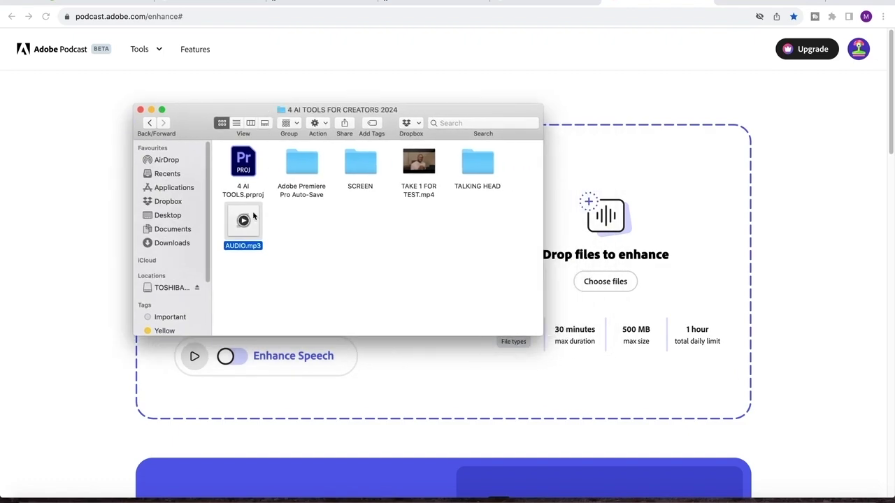
drag(254, 217, 633, 213)
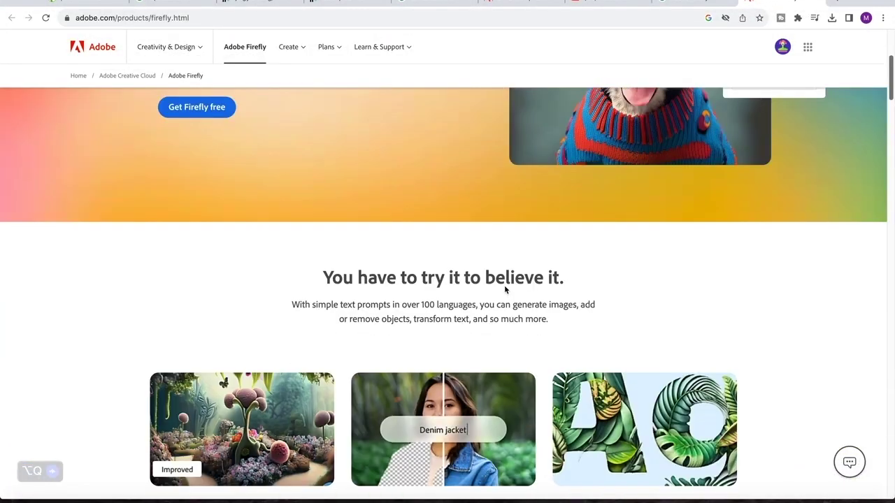
scroll(505, 289, down, 4)
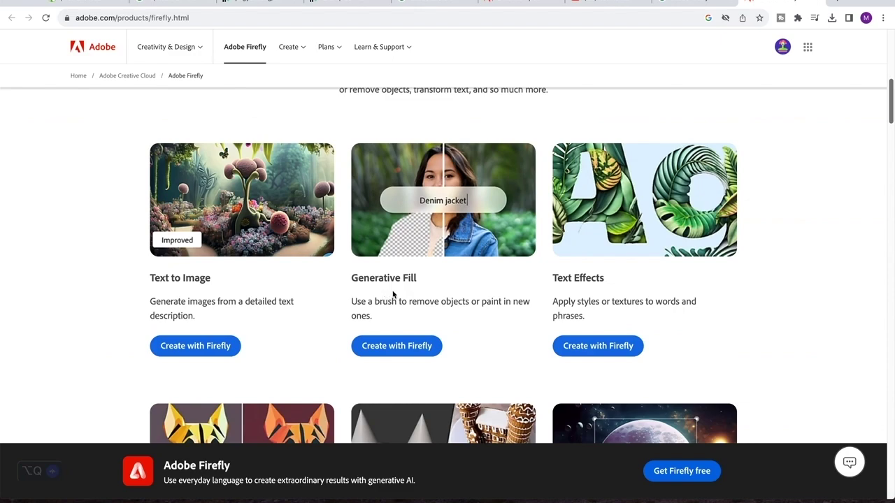
- Open Firefly's Generative Fill upload page, then move CapCut's playhead to a later moment
scroll(410, 278, up, 1)
click(380, 418)
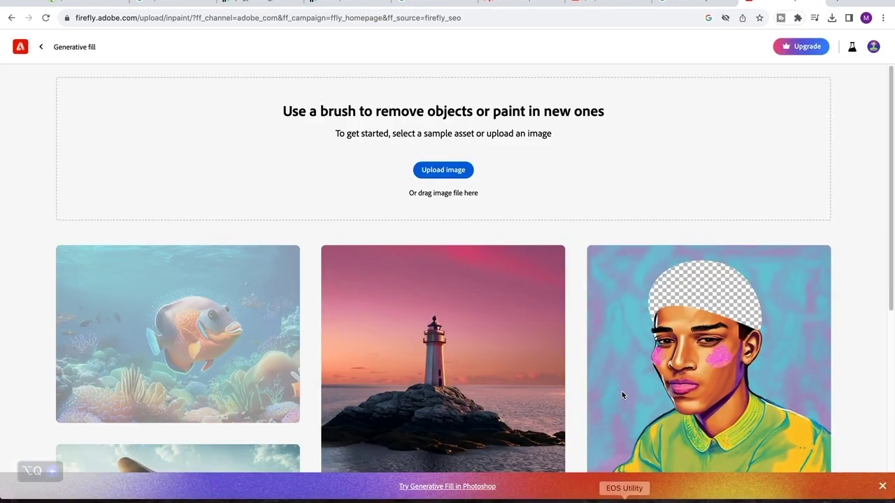
click(658, 381)
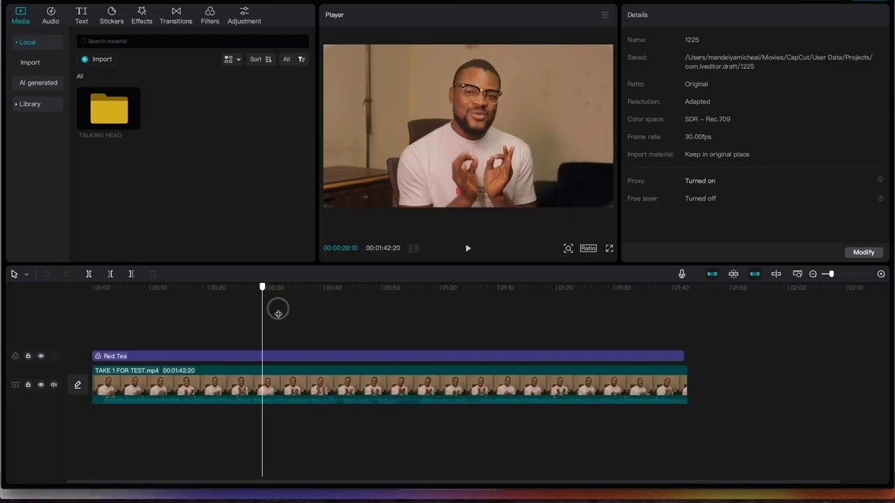
drag(330, 312, 357, 311)
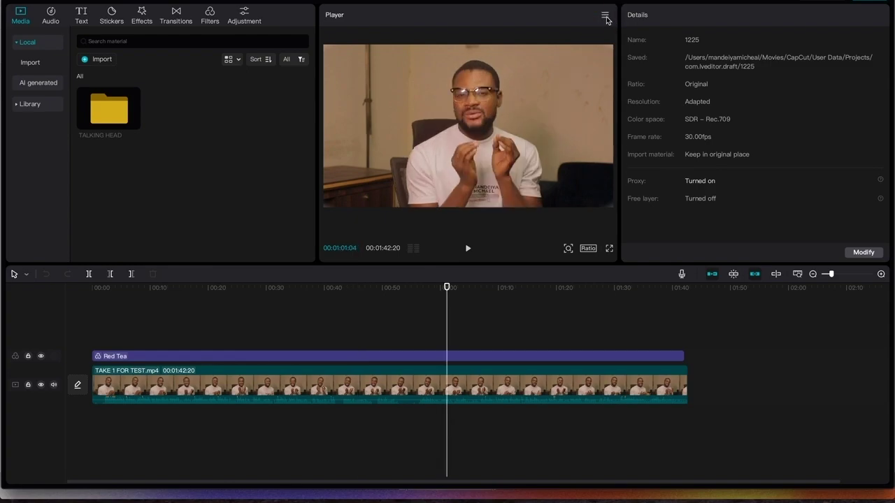
- Export the current talking-head frame as a still image into the 4 AI TOOLS folder
click(606, 17)
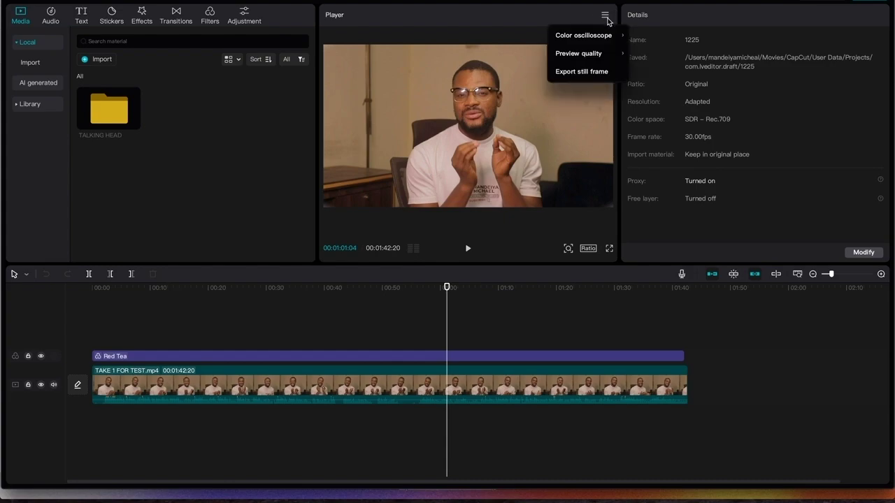
click(586, 73)
click(602, 206)
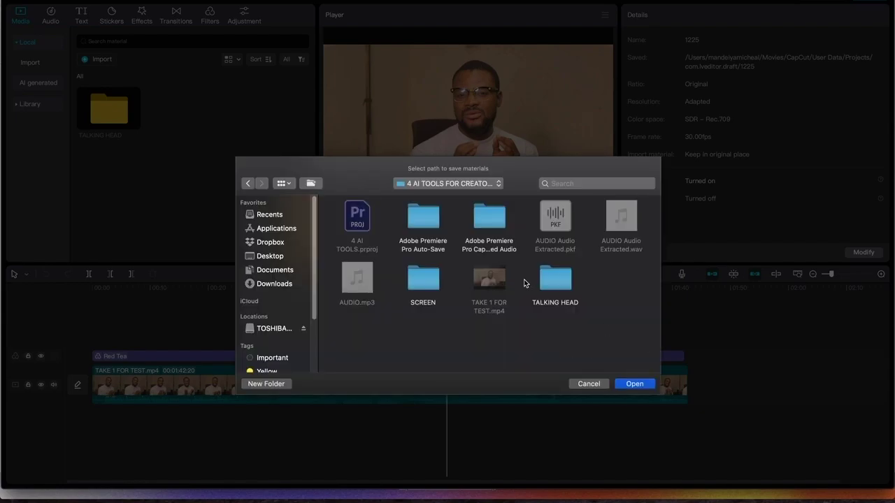
click(646, 382)
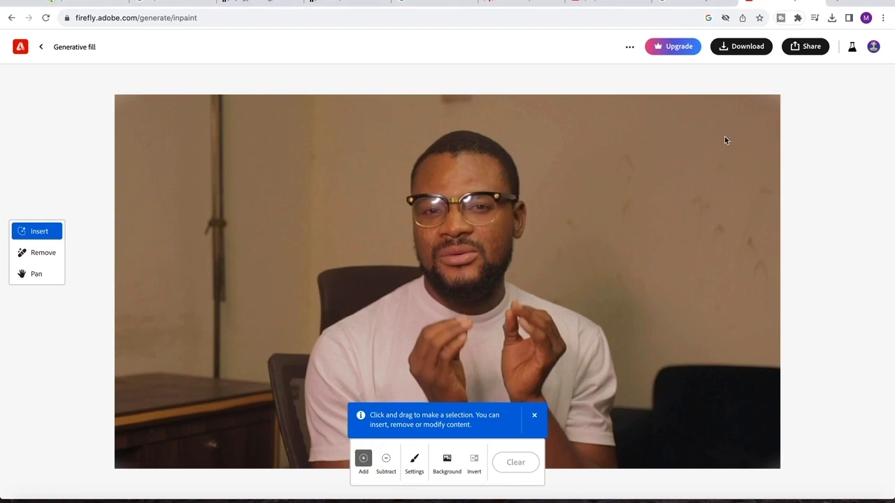
- Brush the fill mask over the right-hand wall and lower-left background, then switch to Subtract
drag(725, 137, 768, 104)
mouse_move(719, 154)
mouse_down()
mouse_move(730, 137)
mouse_move(759, 122)
mouse_move(767, 166)
mouse_move(754, 108)
mouse_move(781, 106)
mouse_move(753, 214)
mouse_move(771, 239)
mouse_move(773, 223)
mouse_move(709, 189)
mouse_up()
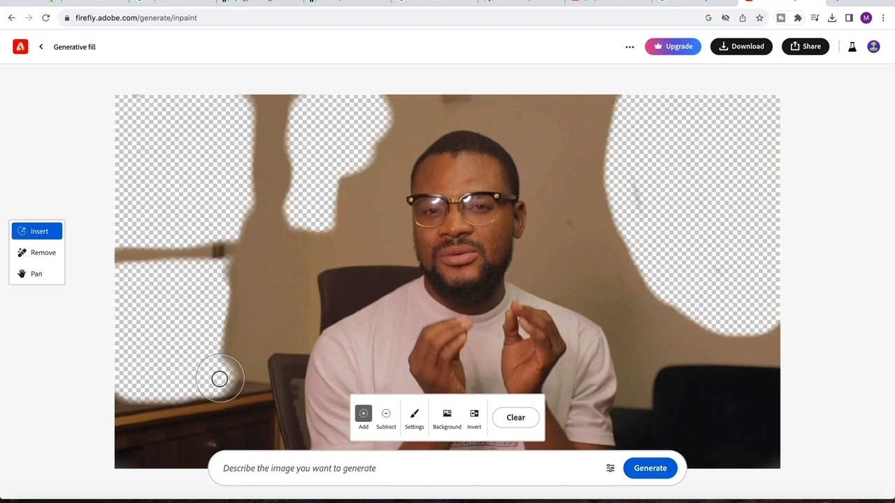
drag(220, 379, 216, 364)
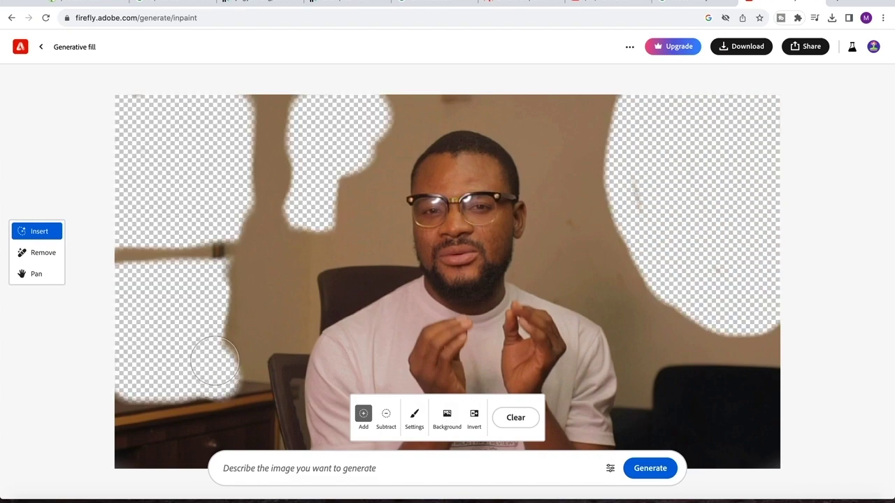
click(386, 415)
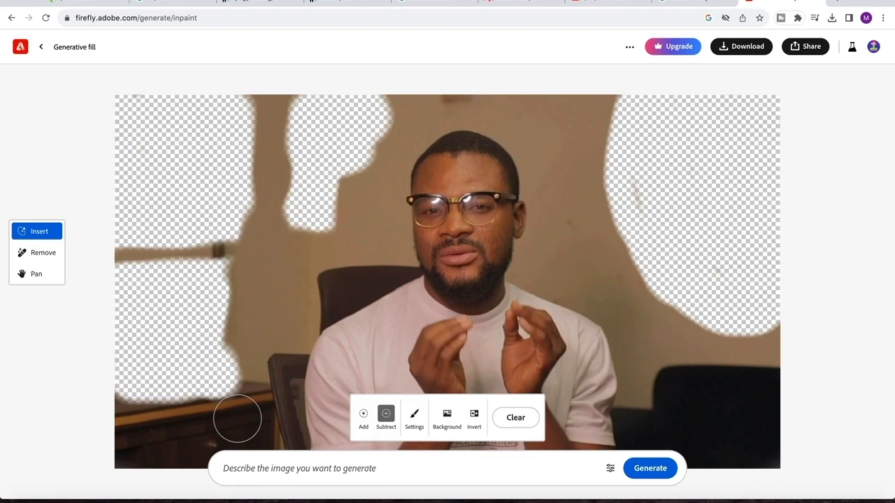
- Generate fill from the prompt 'Home interior wall frame, a tabl…' in the masked areas
click(280, 469)
text(Home interior wall frame)
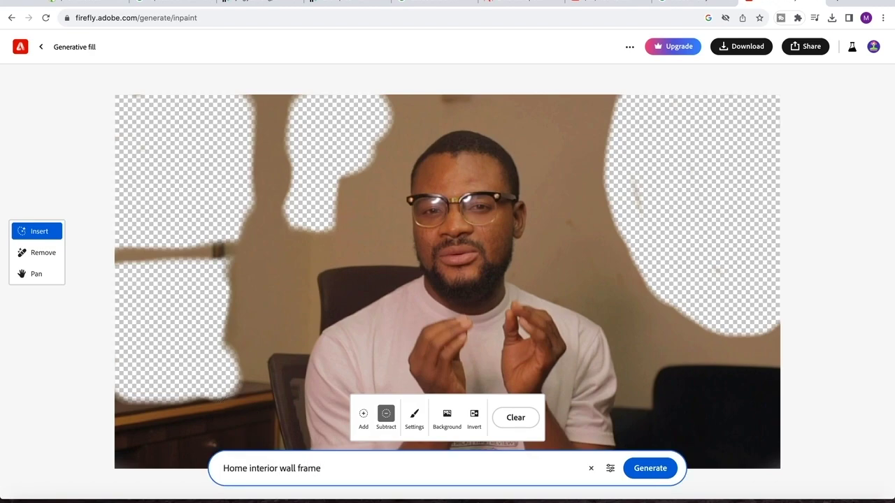
text(, a table flower, and a beautiful artistic room)
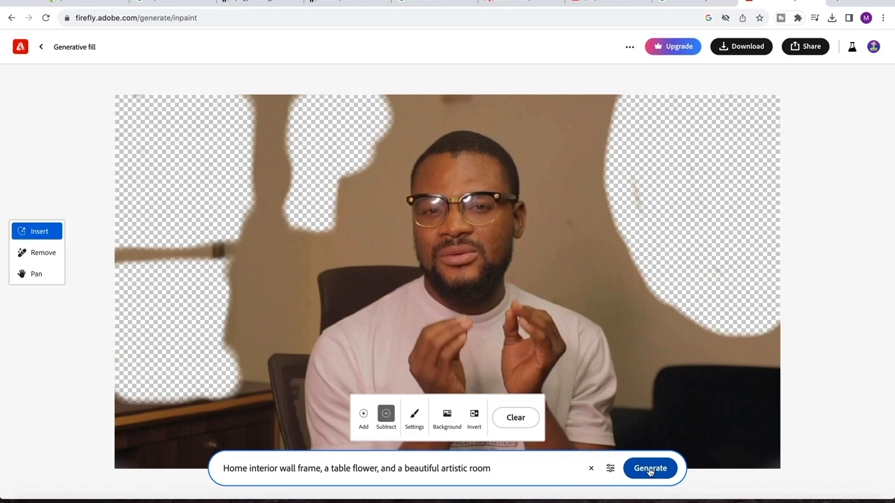
click(649, 470)
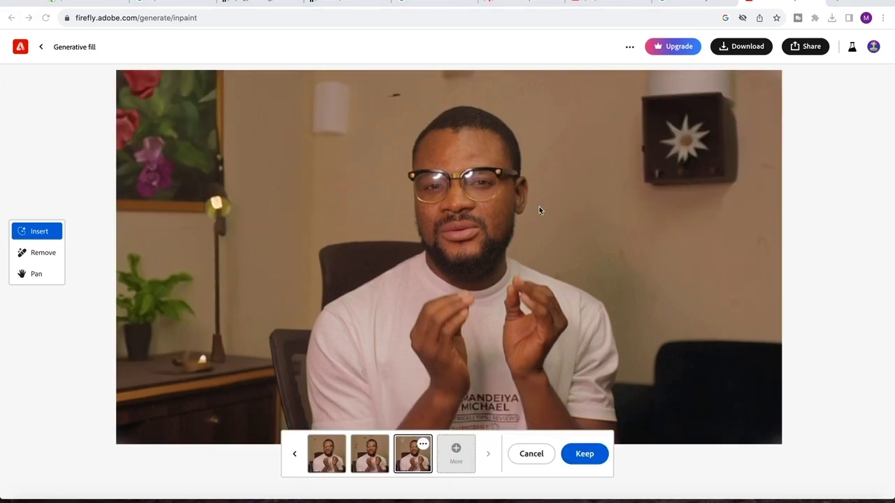
- Cycle through the generated variations, ending back on the first one
click(296, 455)
click(296, 455)
click(296, 455)
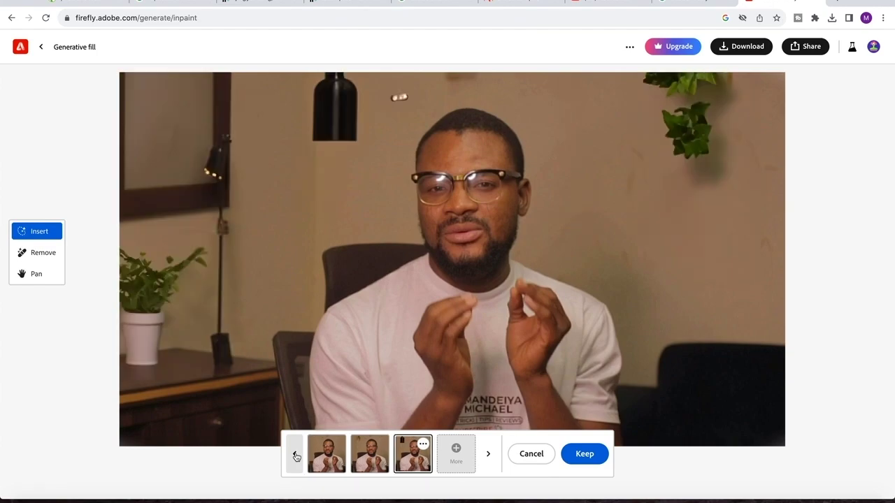
click(296, 455)
click(296, 456)
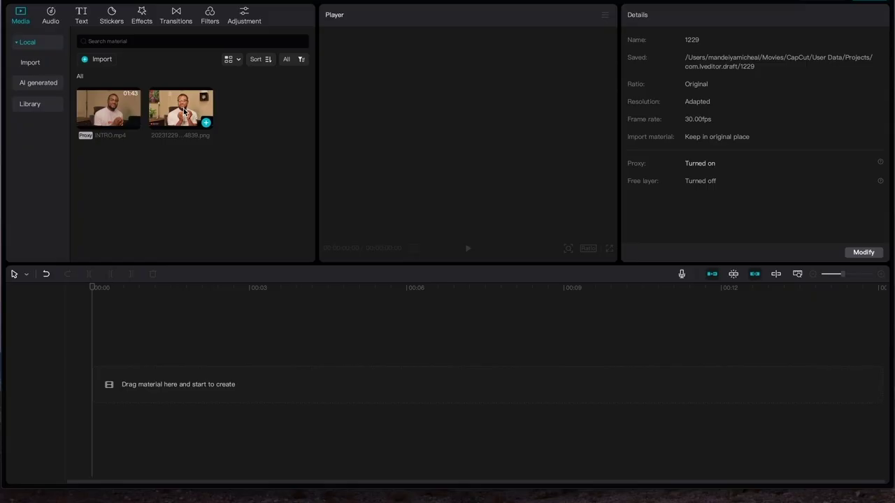
- Place the Firefly PNG and INTRO.mp4 on the timeline and stretch the image to 01:42:20
drag(183, 108, 92, 392)
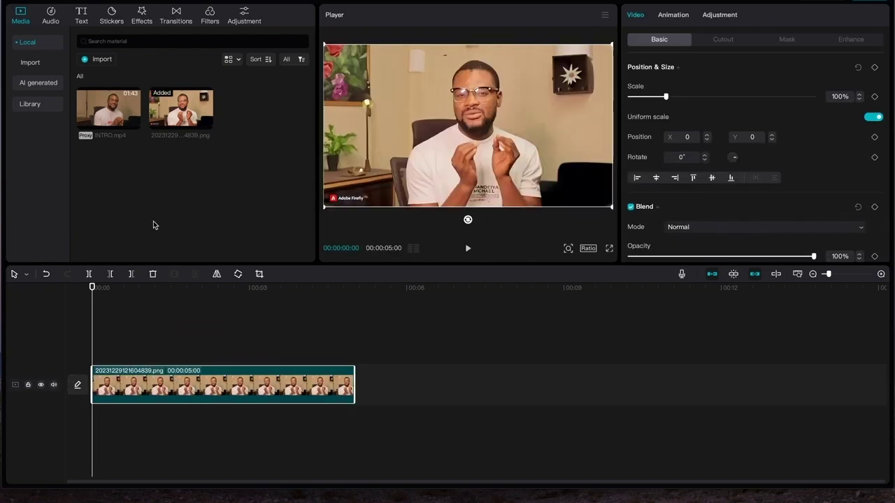
drag(112, 106, 88, 355)
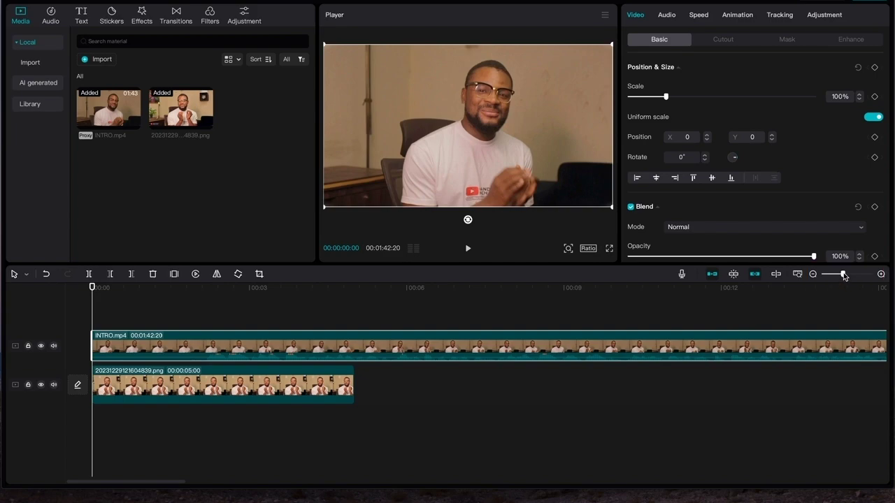
drag(844, 274, 831, 277)
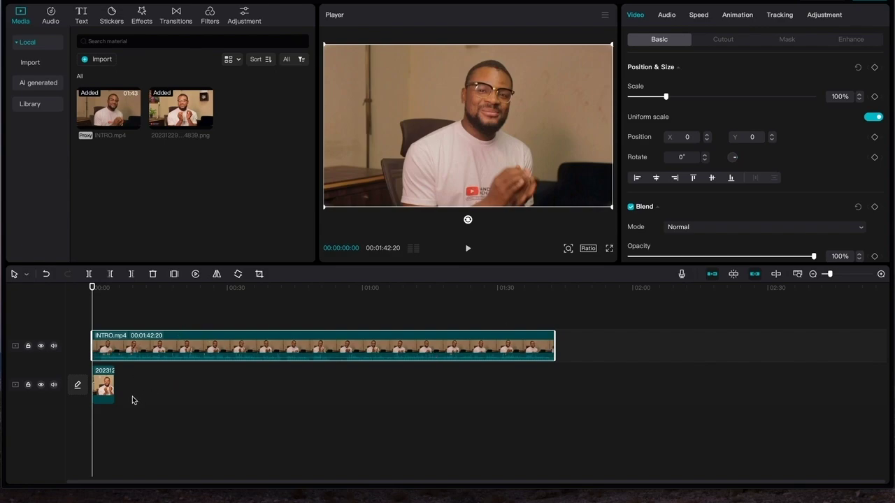
click(114, 381)
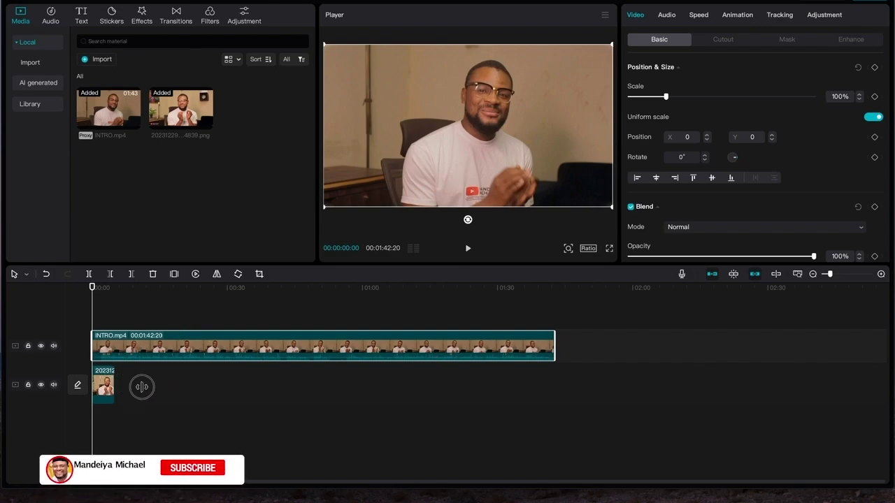
drag(146, 387, 555, 385)
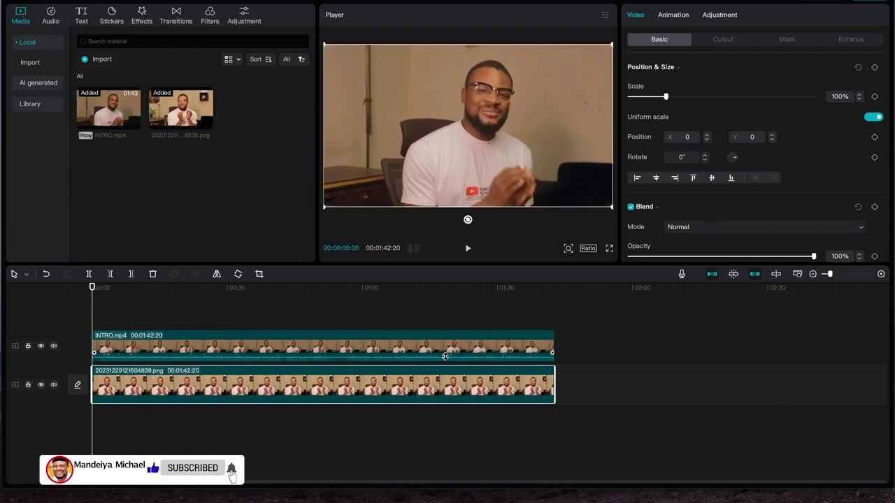
click(445, 353)
click(441, 379)
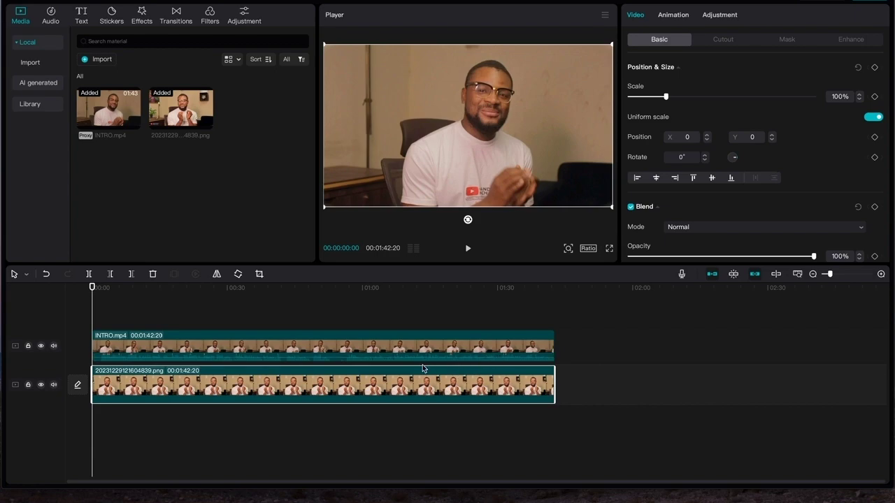
- Apply a rectangle mask to the INTRO clip and enlarge it taller and wider
click(347, 352)
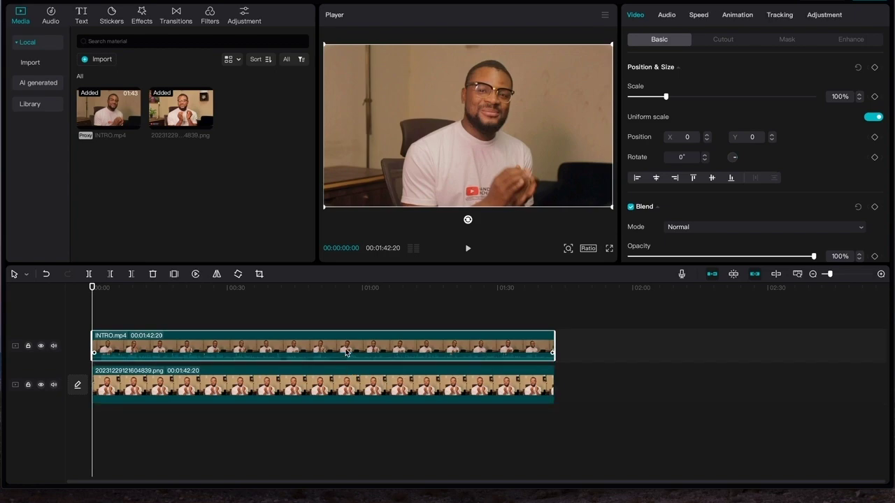
click(786, 39)
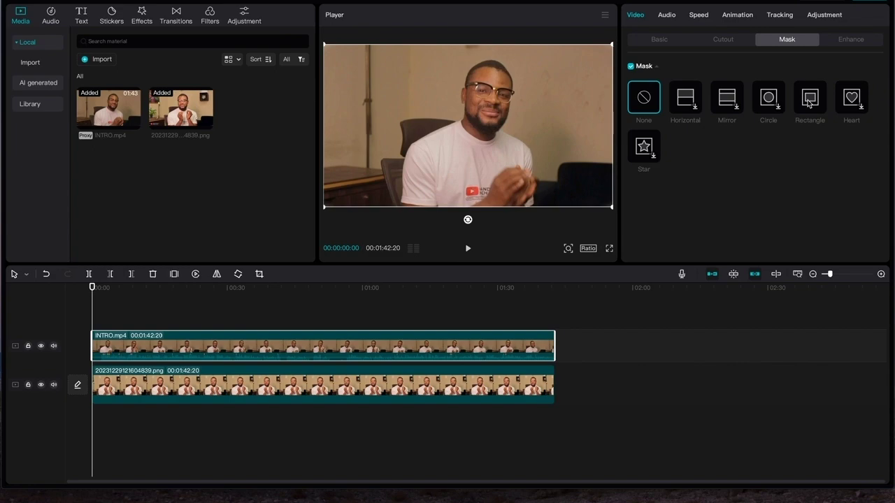
click(809, 99)
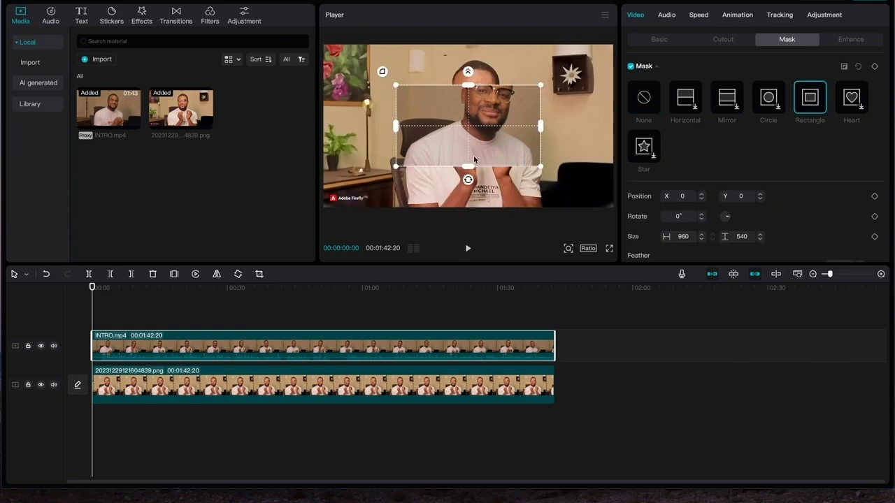
drag(467, 168, 460, 236)
drag(395, 126, 383, 128)
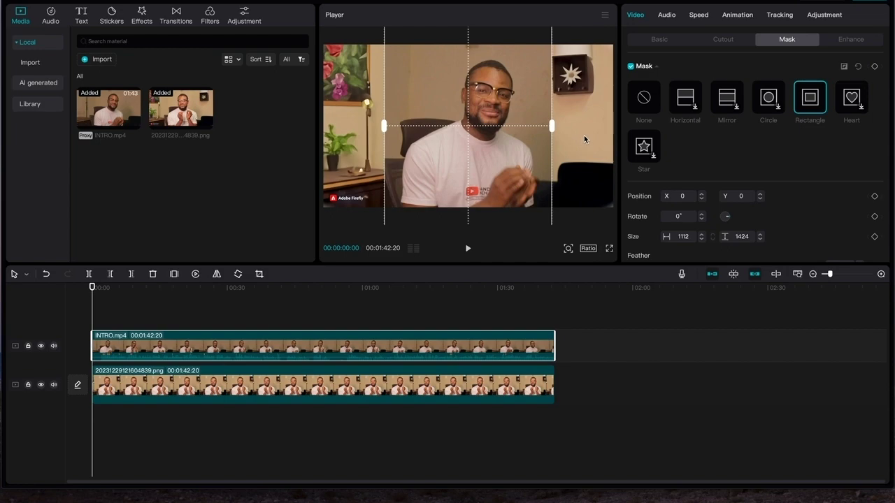
- Set the rectangle mask's feather to 1, then quit CapCut
scroll(783, 180, down, 2)
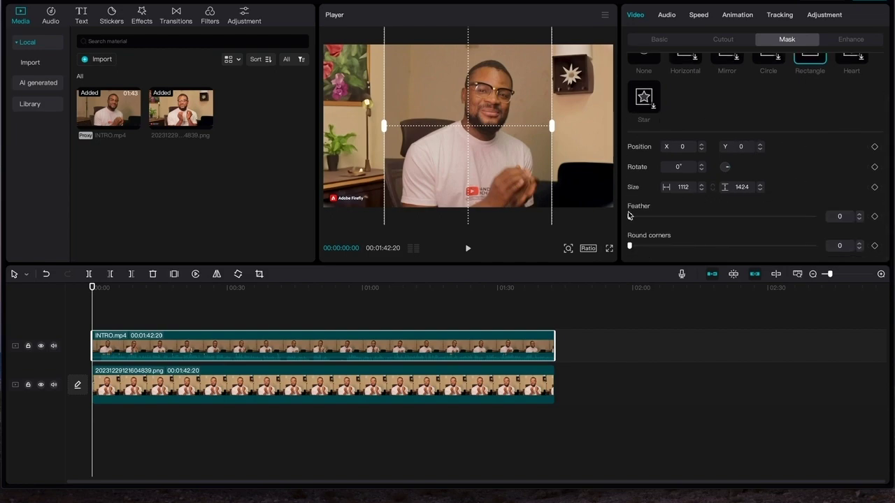
drag(631, 216, 636, 219)
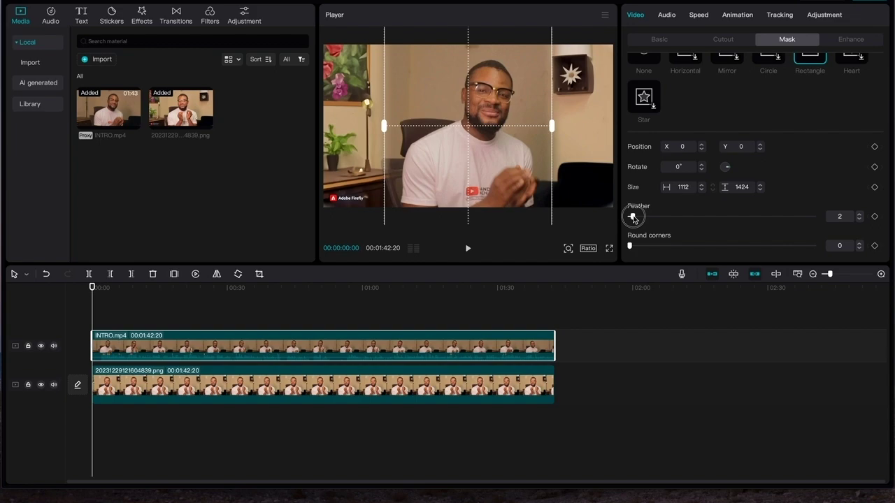
drag(634, 218, 636, 219)
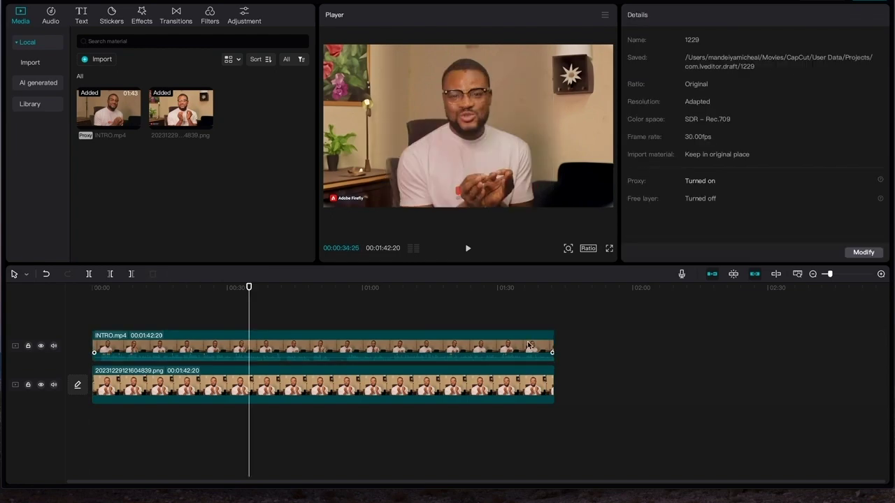
key(super+q)
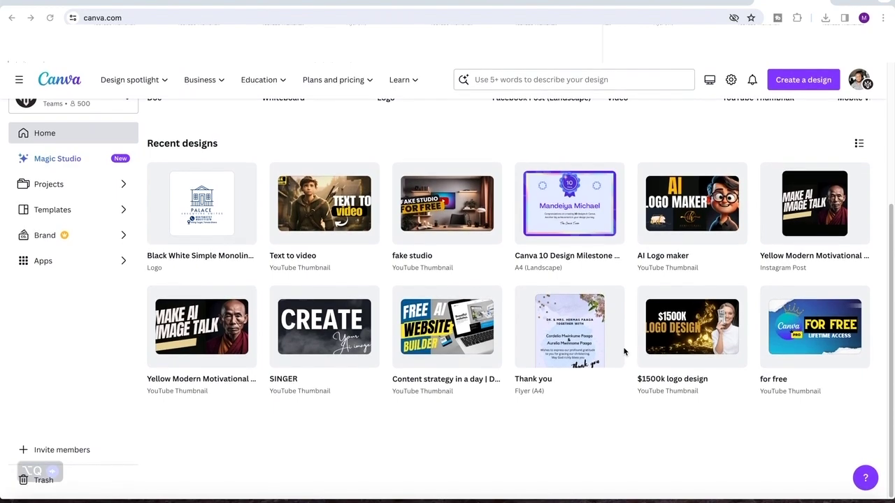
- Browse Canva's Recent designs, then bring up the new-design format suggestions
scroll(624, 352, up, 3)
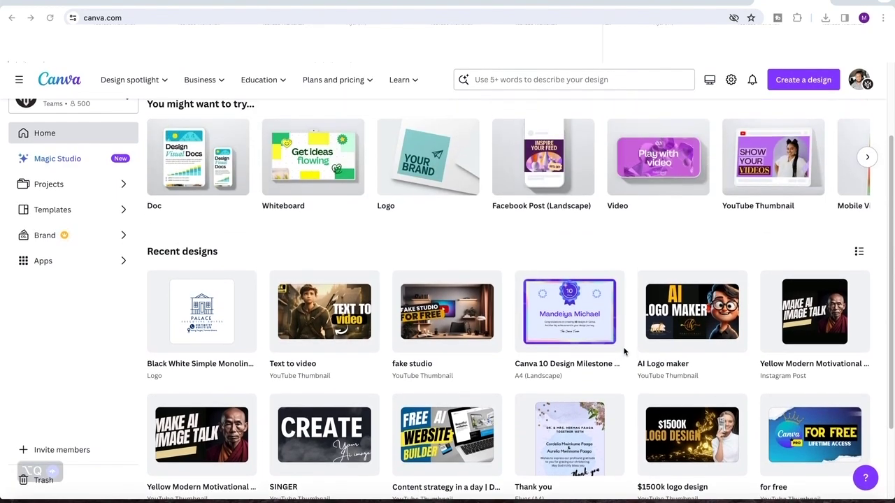
scroll(624, 352, down, 1)
scroll(625, 352, down, 1)
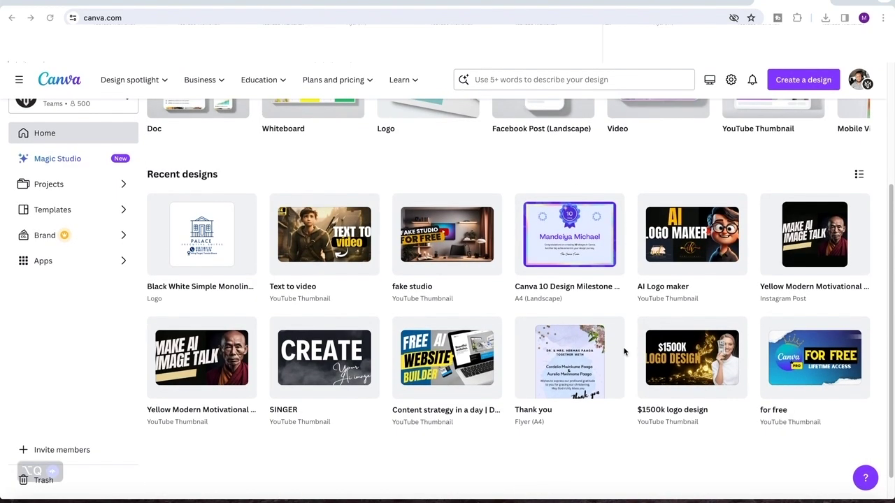
scroll(625, 351, down, 1)
scroll(624, 352, up, 1)
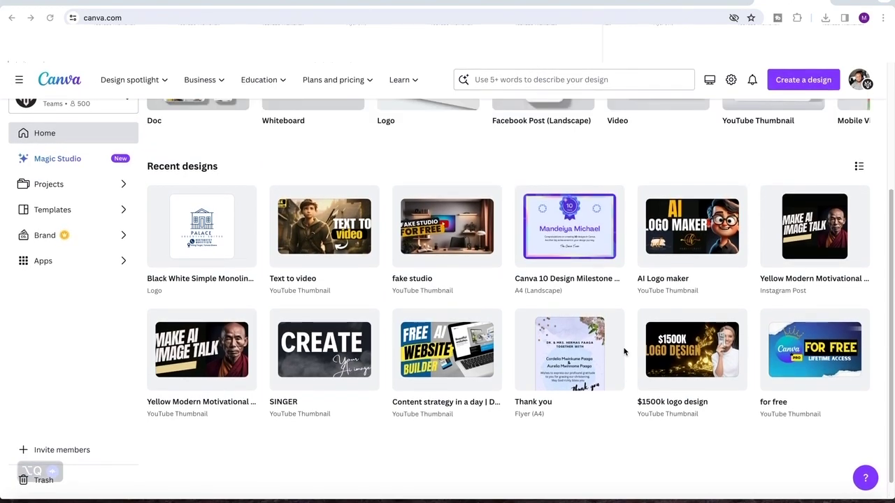
scroll(625, 351, up, 4)
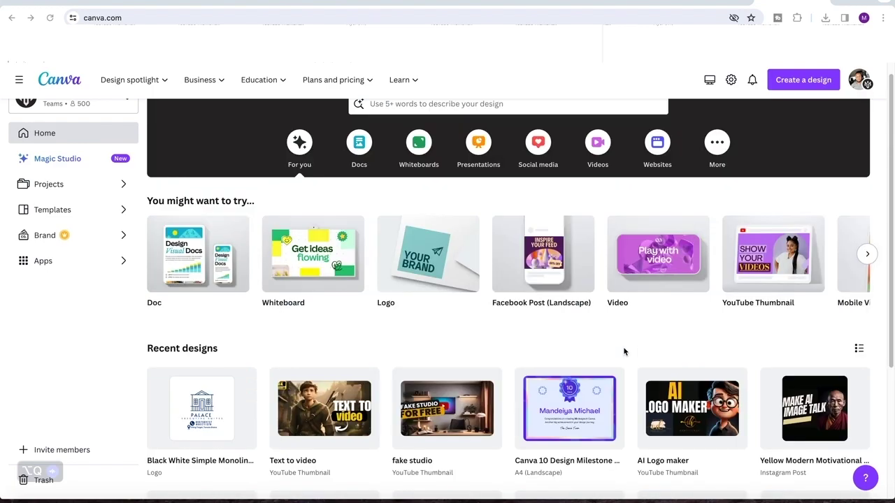
scroll(625, 352, down, 1)
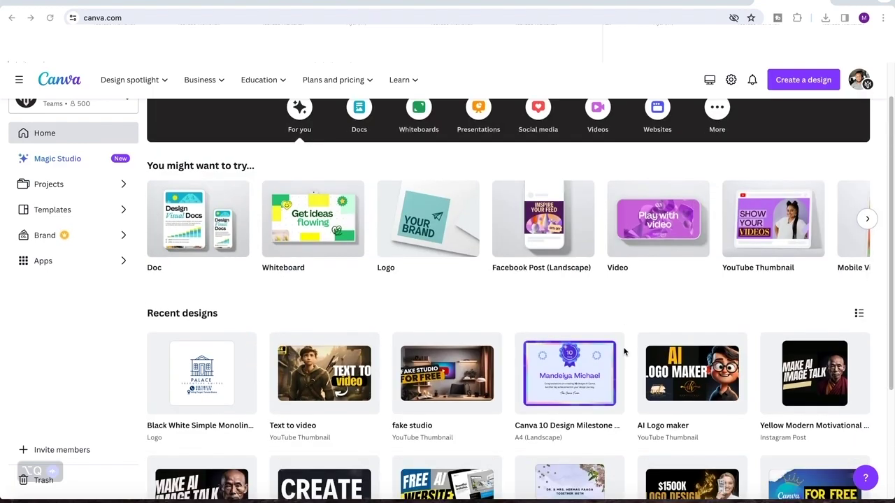
scroll(624, 352, down, 3)
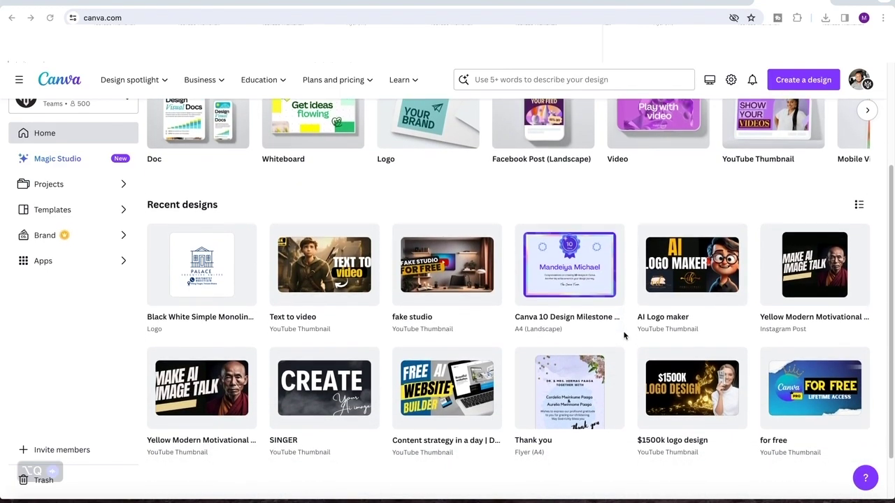
scroll(624, 335, up, 4)
scroll(625, 335, down, 2)
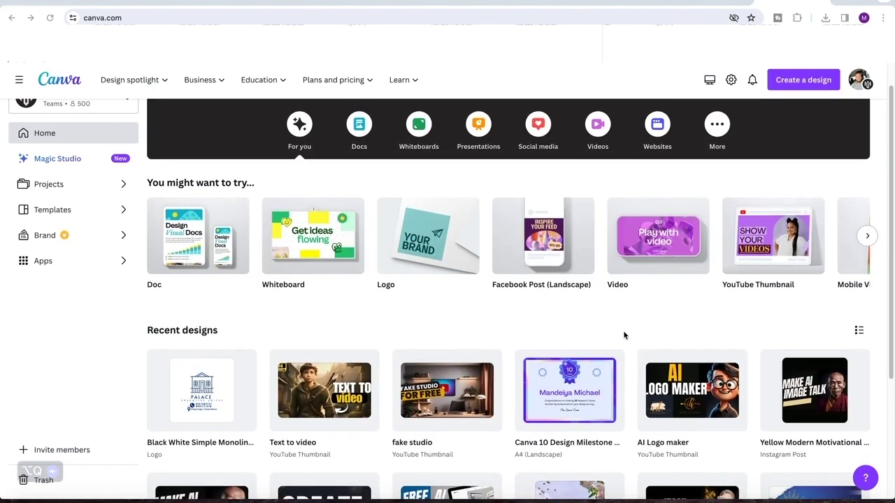
scroll(625, 336, down, 1)
scroll(624, 336, down, 3)
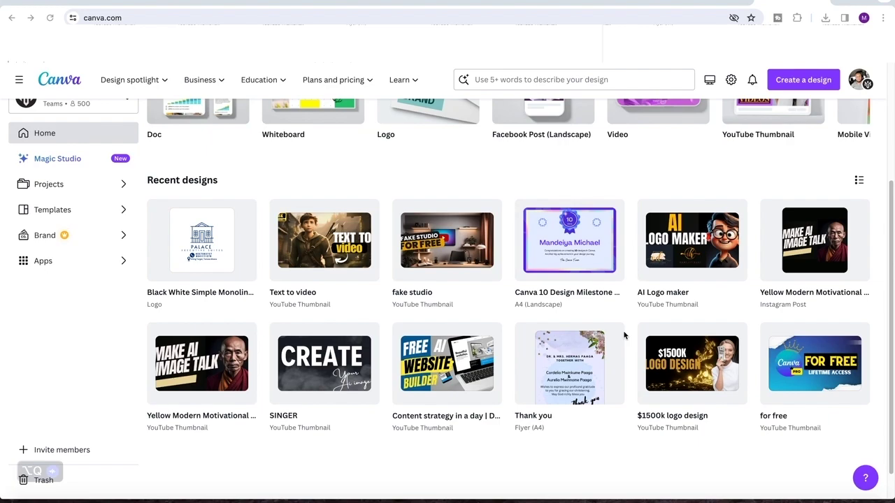
scroll(625, 335, up, 4)
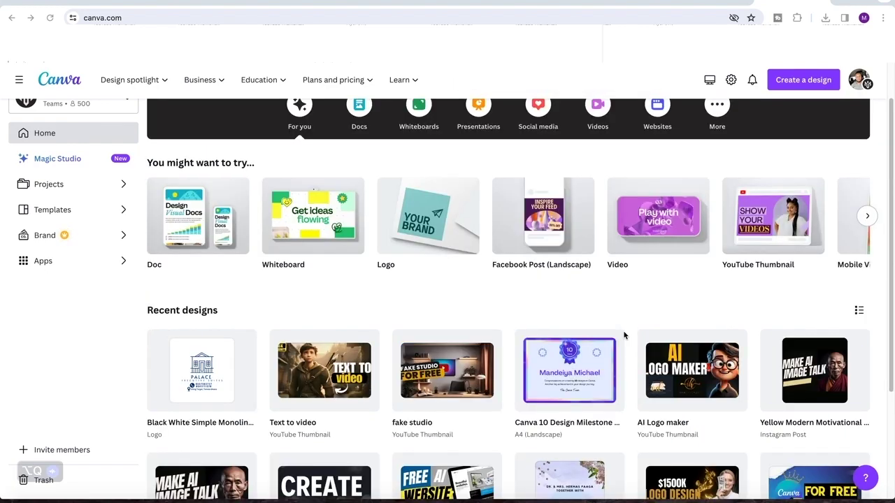
scroll(624, 335, up, 3)
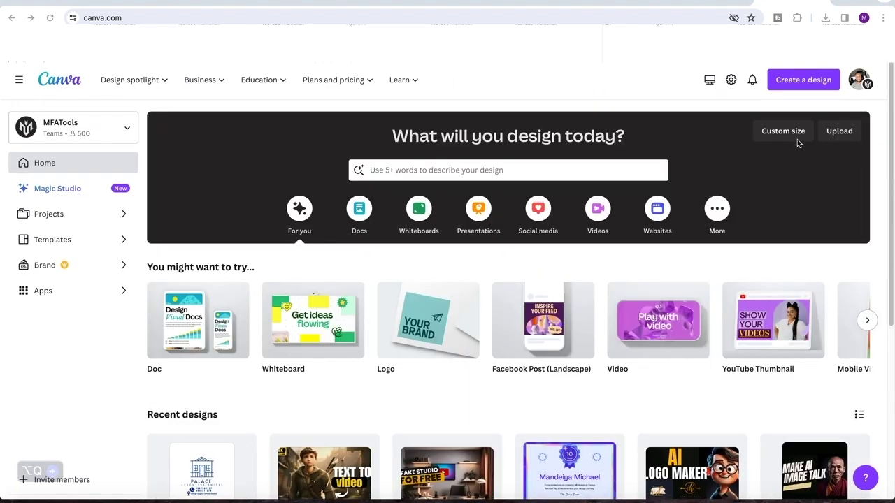
click(784, 83)
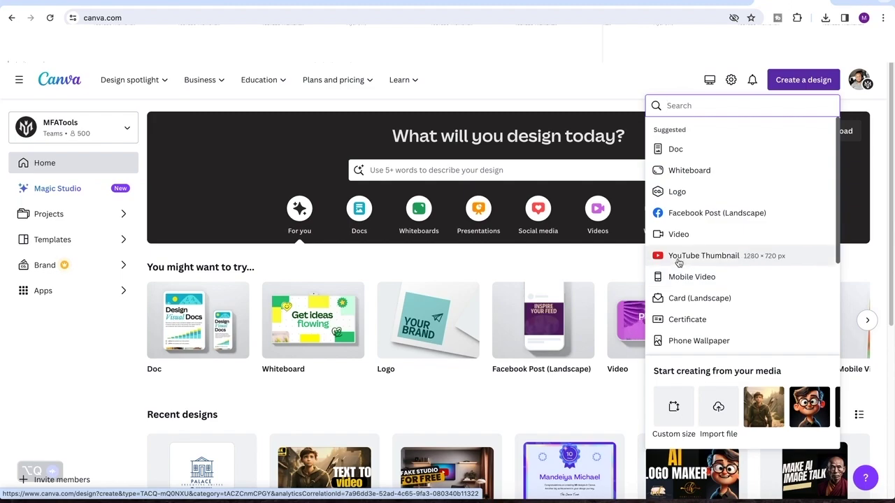
- Create a YouTube Thumbnail design and apply the Success is Easy template
click(679, 256)
scroll(199, 427, down, 2)
scroll(200, 427, down, 2)
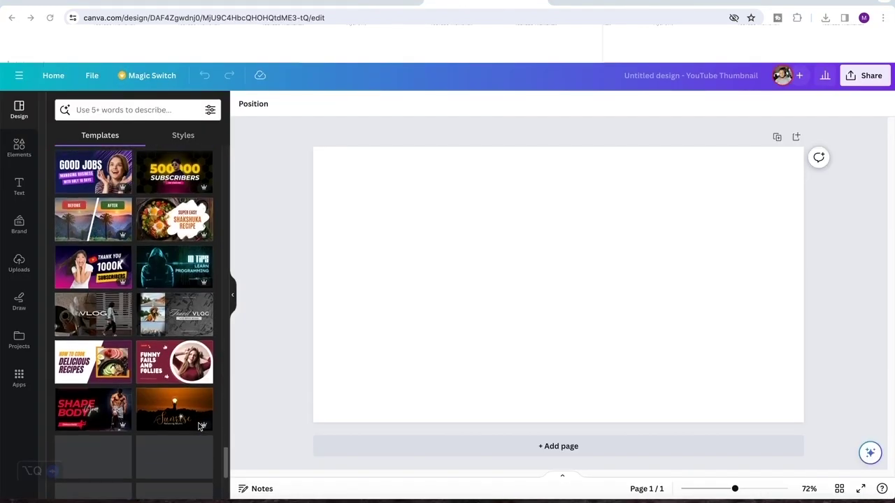
scroll(201, 426, down, 2)
scroll(199, 427, down, 6)
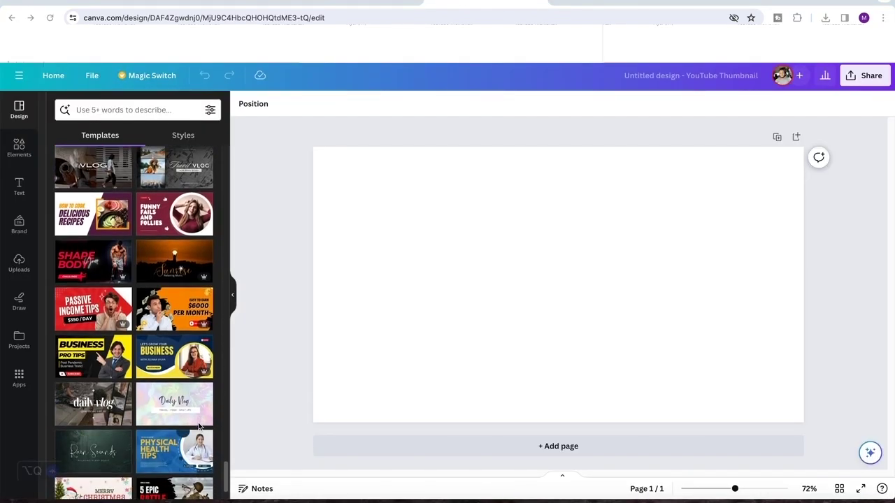
scroll(200, 426, down, 3)
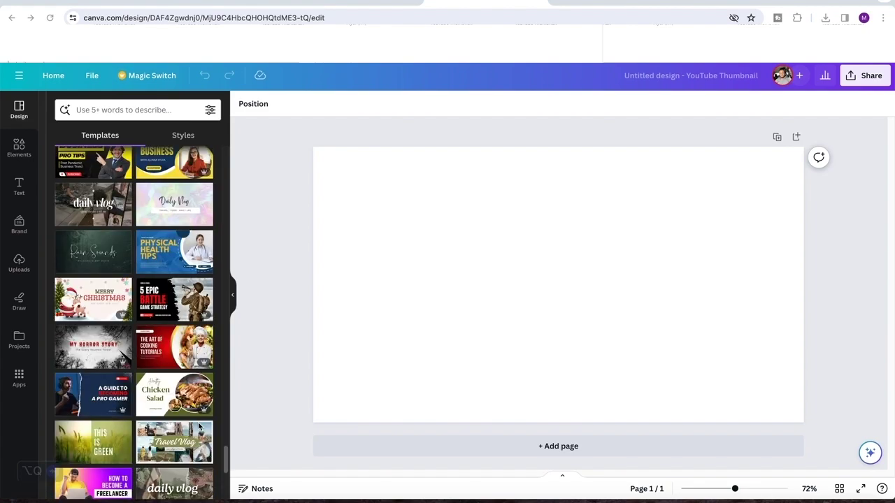
scroll(199, 427, down, 6)
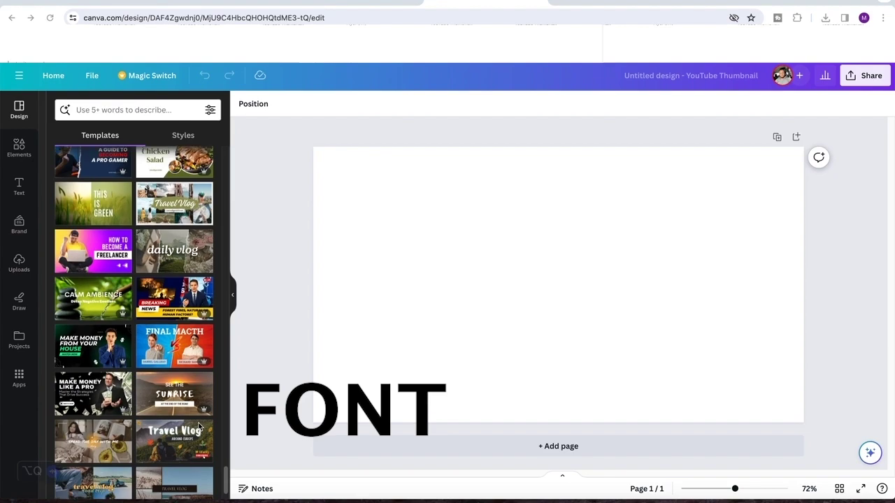
scroll(198, 427, up, 10)
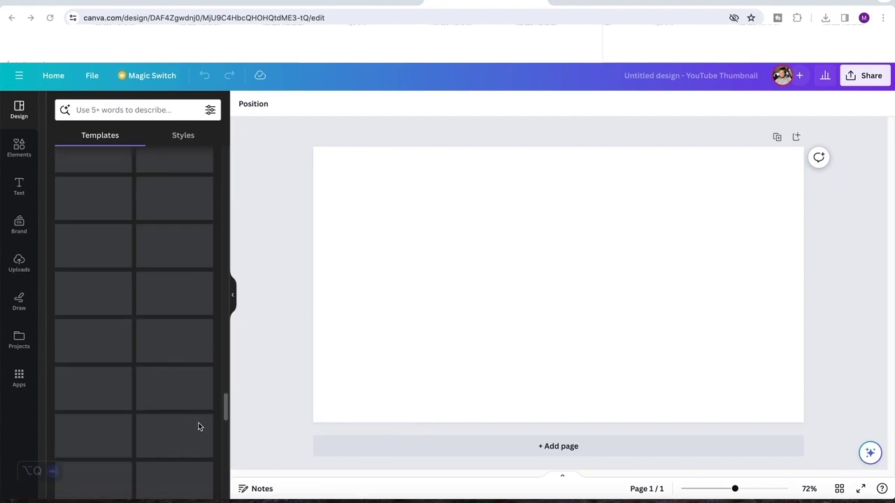
scroll(198, 424, up, 5)
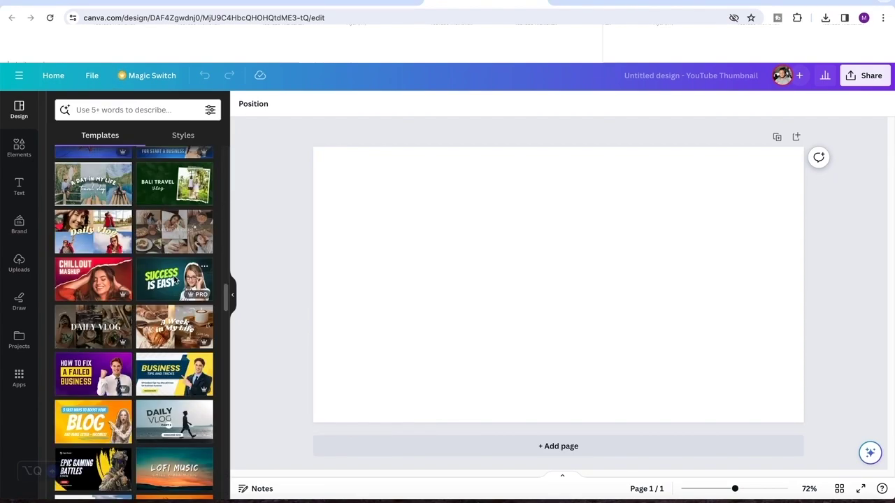
click(175, 280)
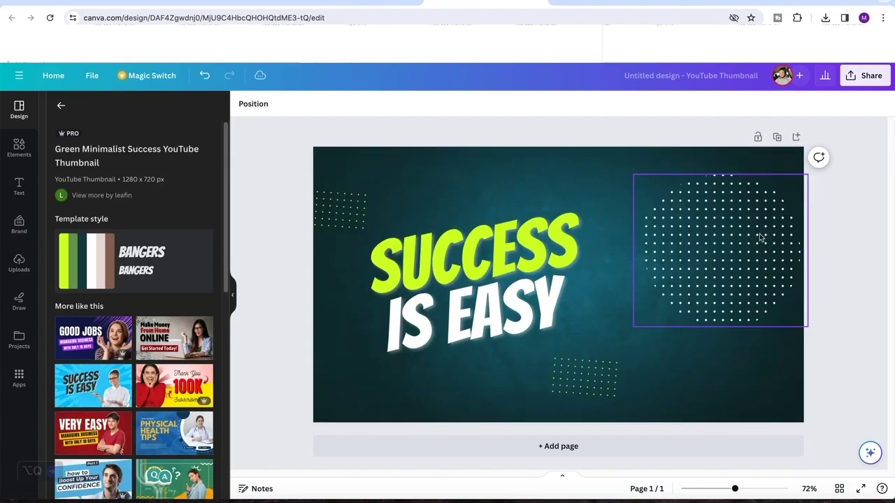
- Place the uploaded talking-head video on the canvas and resize it to fill the background
click(19, 264)
drag(96, 229, 521, 261)
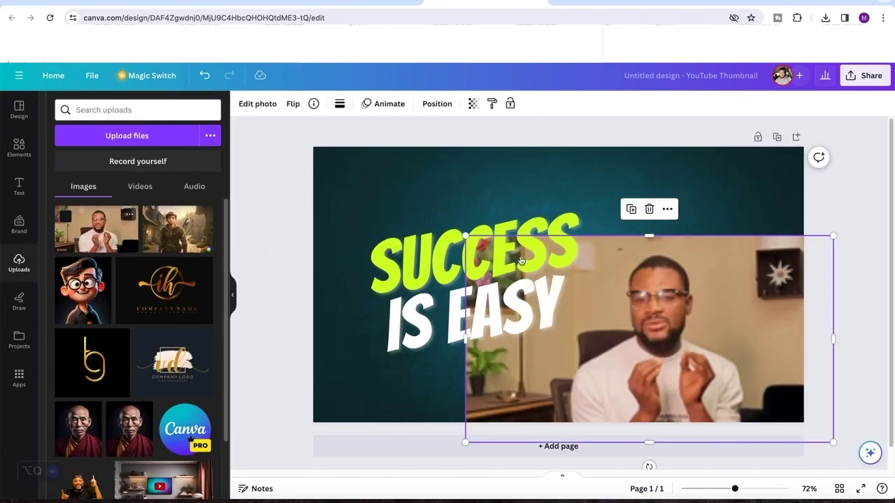
drag(599, 273, 483, 197)
drag(713, 370, 804, 424)
click(503, 262)
- Replace the SUCCESS headline with 'LEVEL UP' in near-black text
click(510, 259)
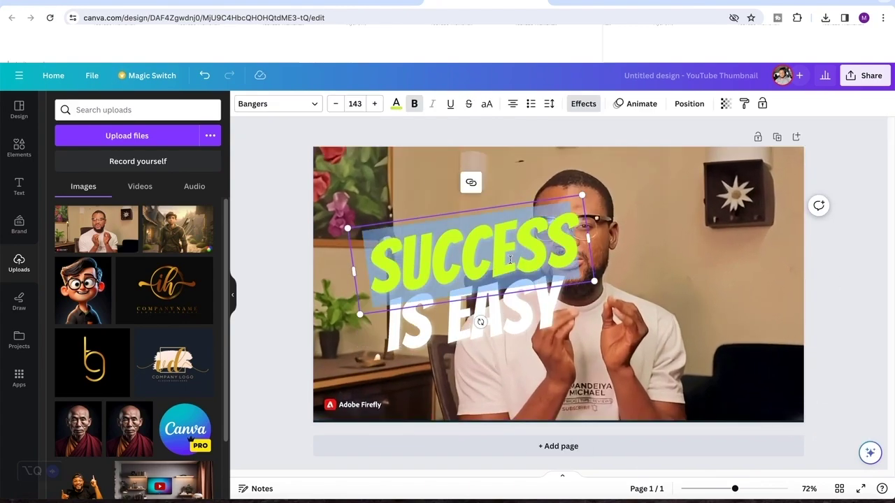
text(LEVEL UP)
click(396, 103)
click(145, 302)
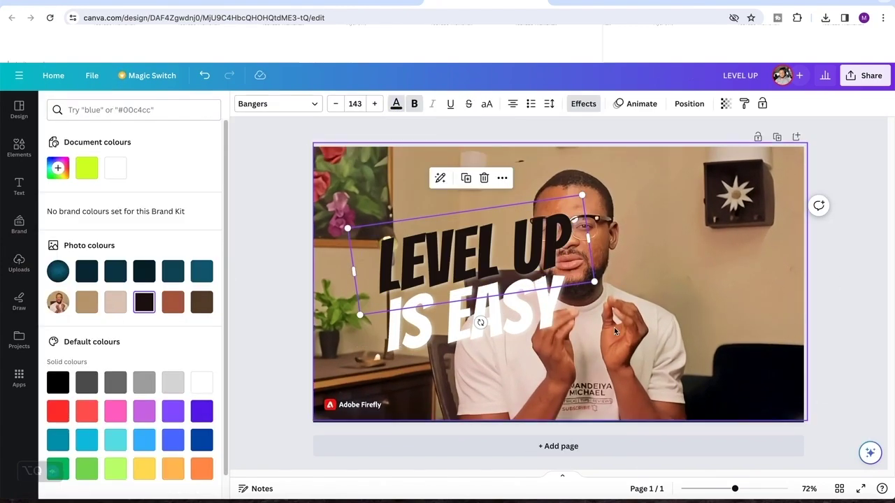
- Move IS EASY beneath LEVEL UP and shrink it to size 97.5
click(456, 344)
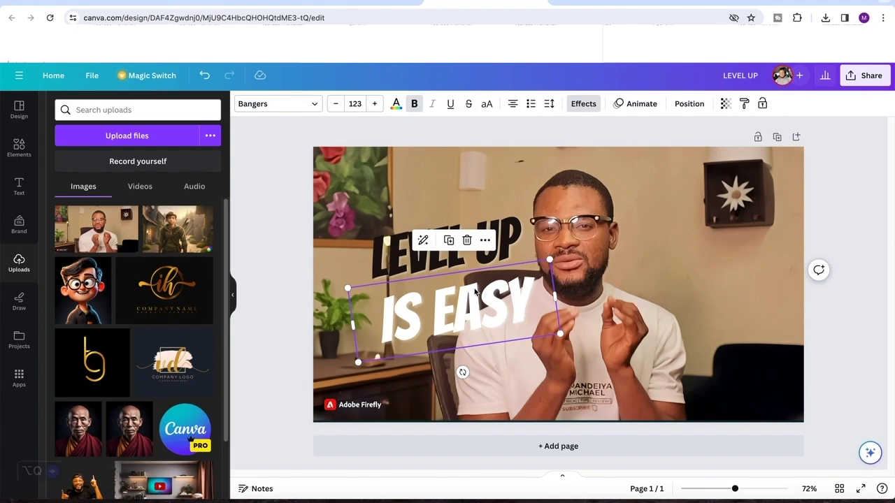
drag(472, 283, 472, 273)
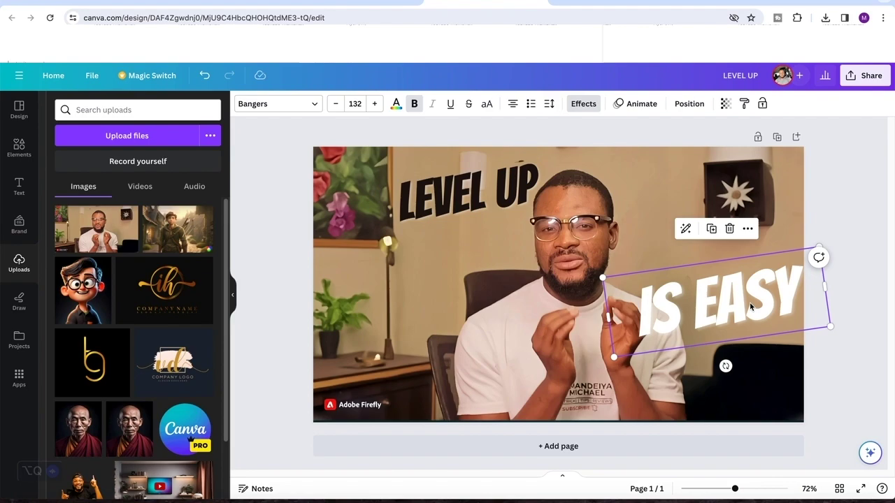
drag(669, 303, 491, 252)
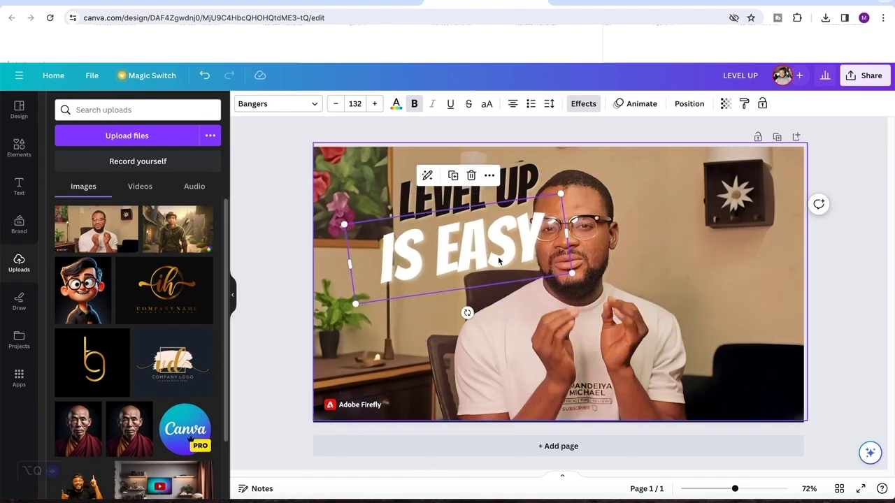
drag(355, 303, 384, 271)
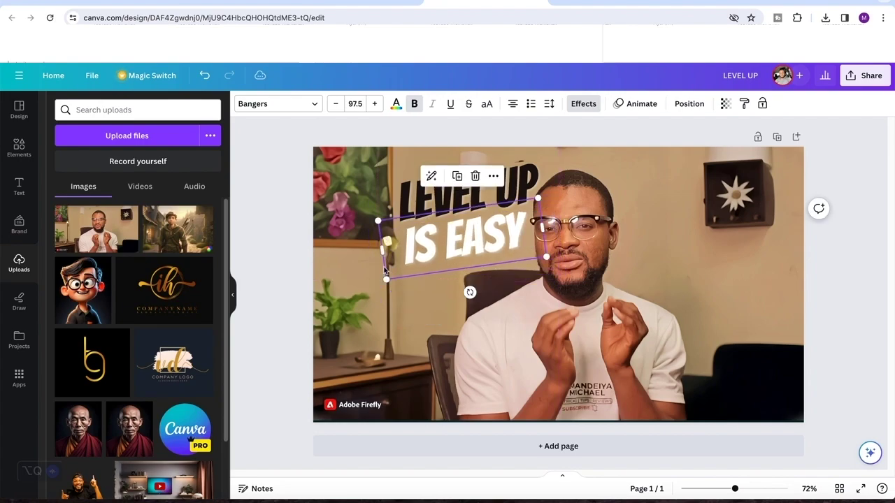